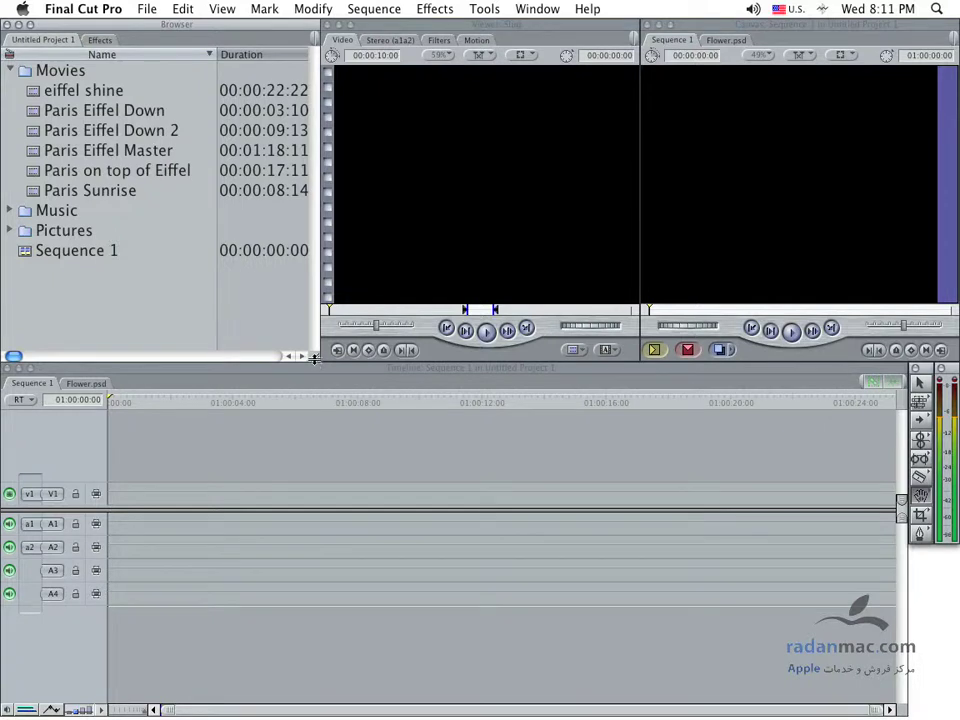
Step: Enlarge the Browser to fill the screen and re-expand the Movies folder
mouse_move(314, 358)
left_mouse_down()
mouse_move(723, 511)
mouse_move(958, 717)
left_mouse_up()
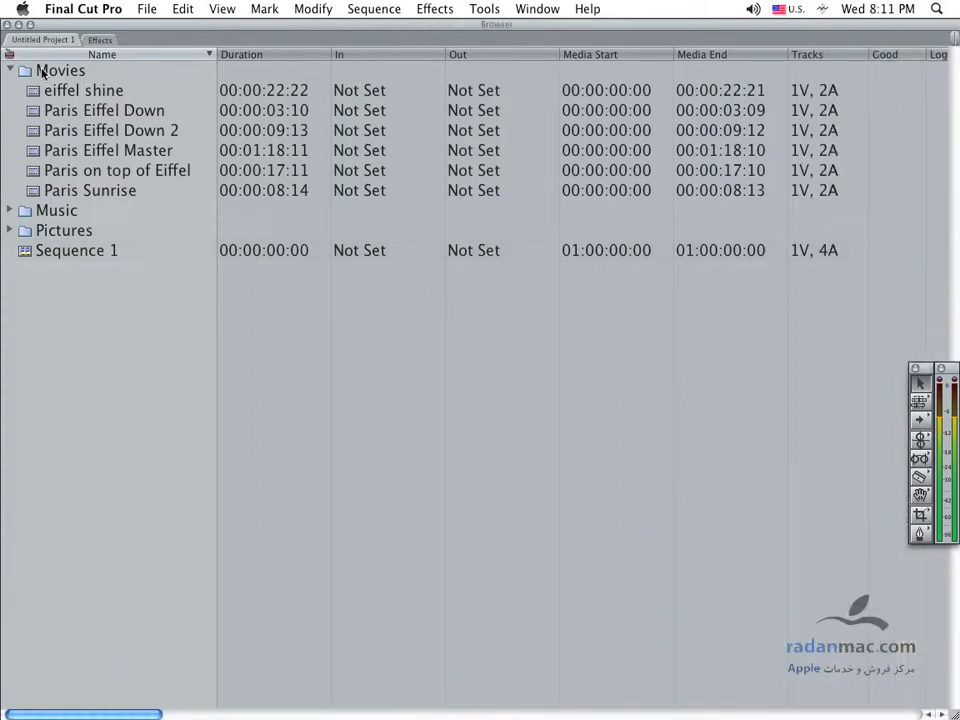
left_click(12, 71)
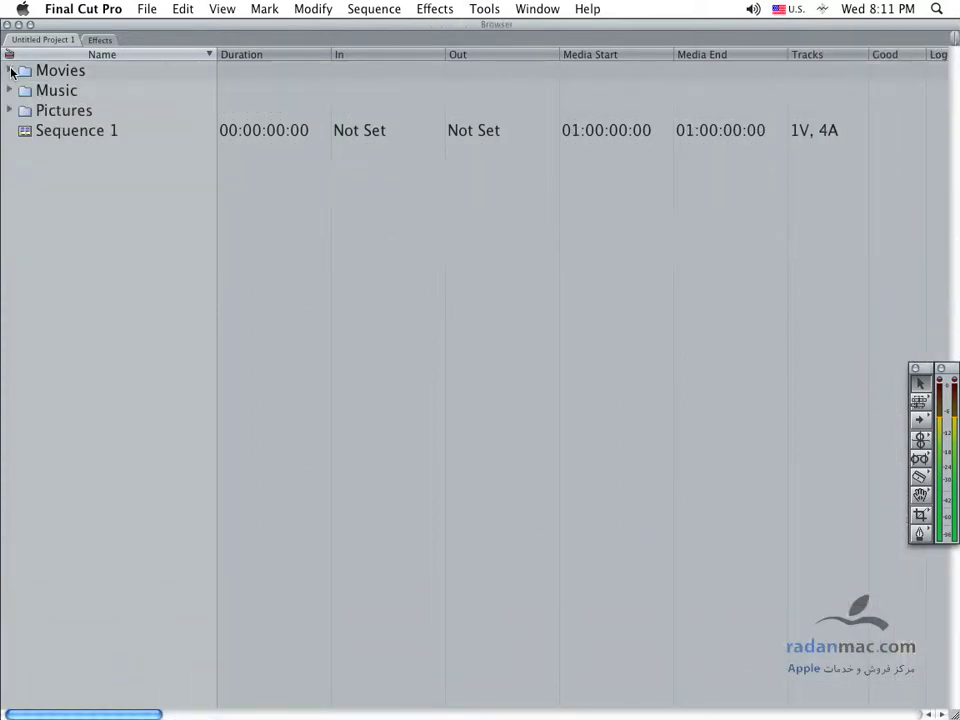
left_click(12, 71)
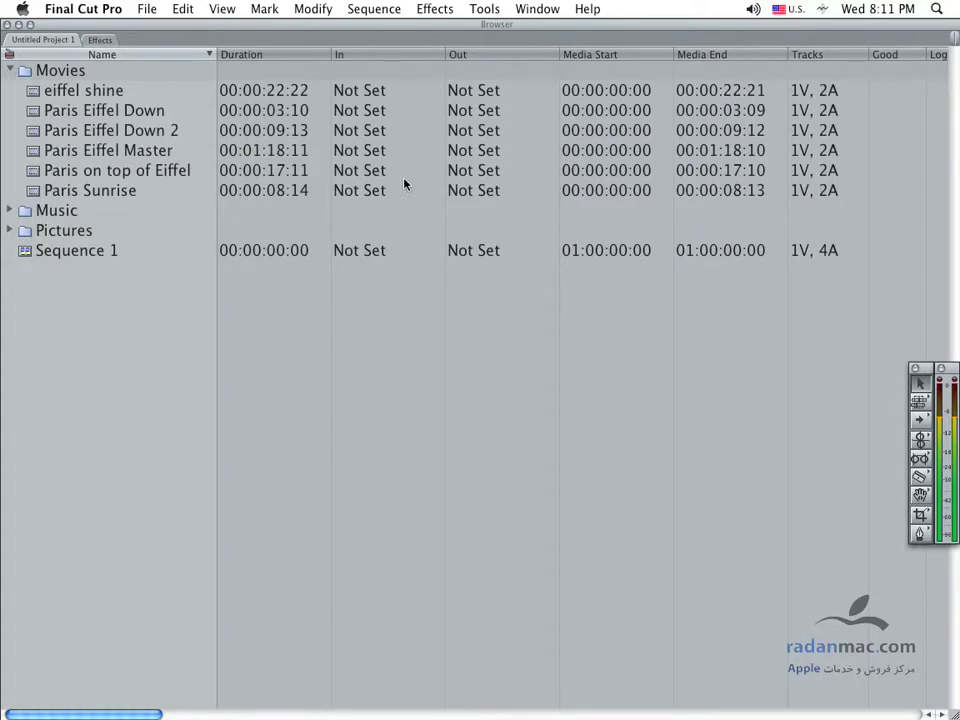
Step: Scroll right through all the information columns for the six Paris clips
scroll(490, 182, "right", 2)
scroll(490, 182, "right", 3)
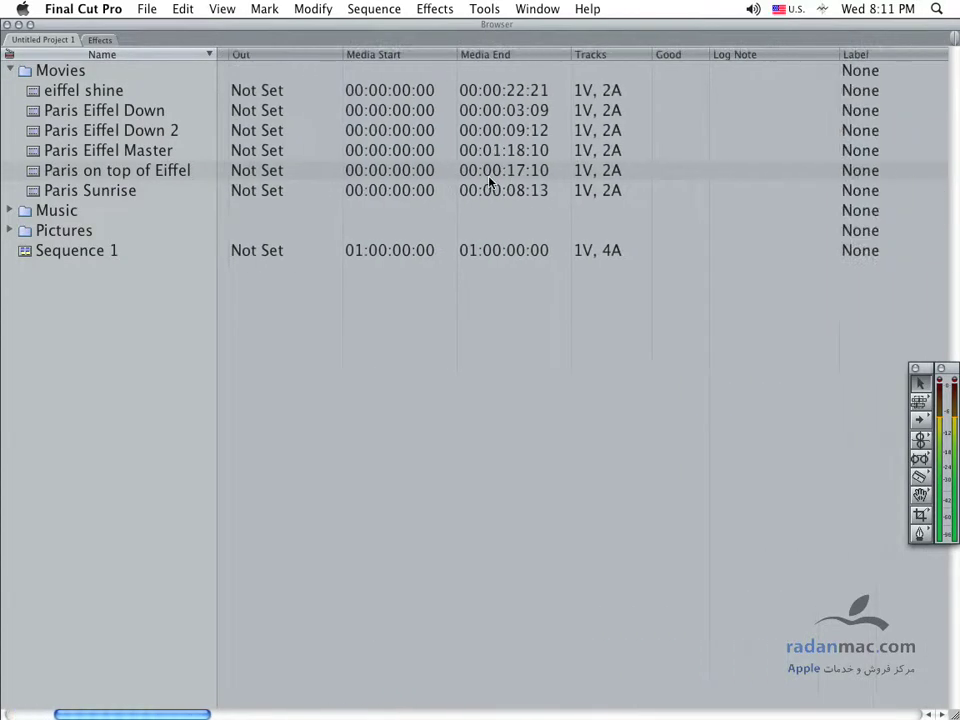
scroll(490, 182, "right", 2)
scroll(490, 182, "right", 2)
scroll(490, 182, "right", 5)
scroll(490, 182, "right", 5)
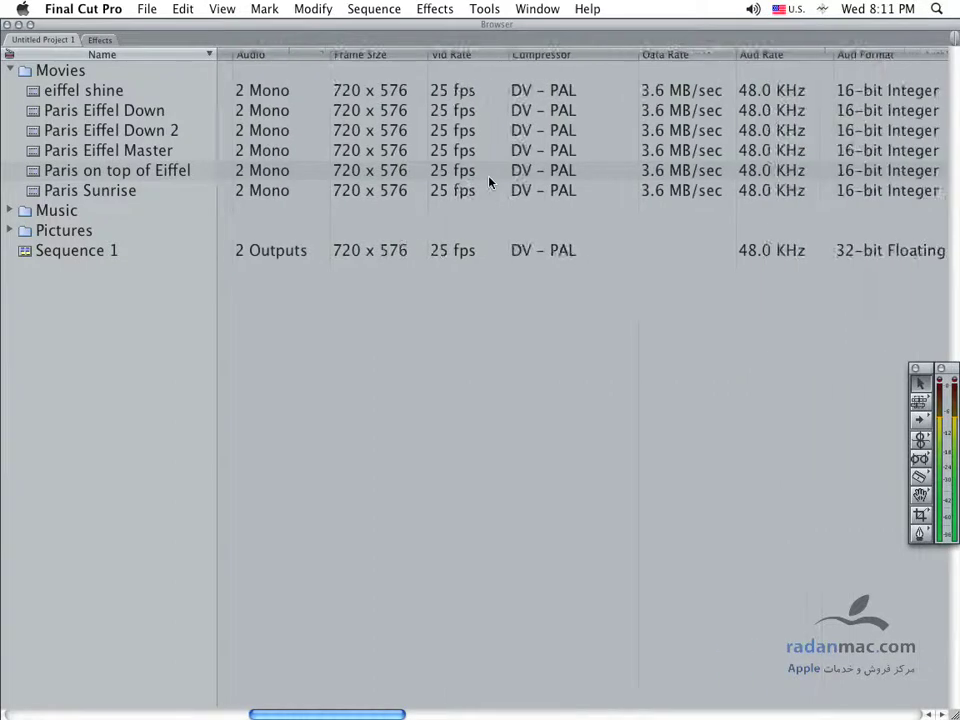
scroll(490, 182, "right", 5)
scroll(490, 182, "right", 3)
scroll(490, 182, "right", 5)
scroll(490, 182, "right", 4)
scroll(490, 182, "right", 5)
scroll(490, 182, "right", 5)
scroll(490, 182, "right", 4)
scroll(490, 182, "right", 5)
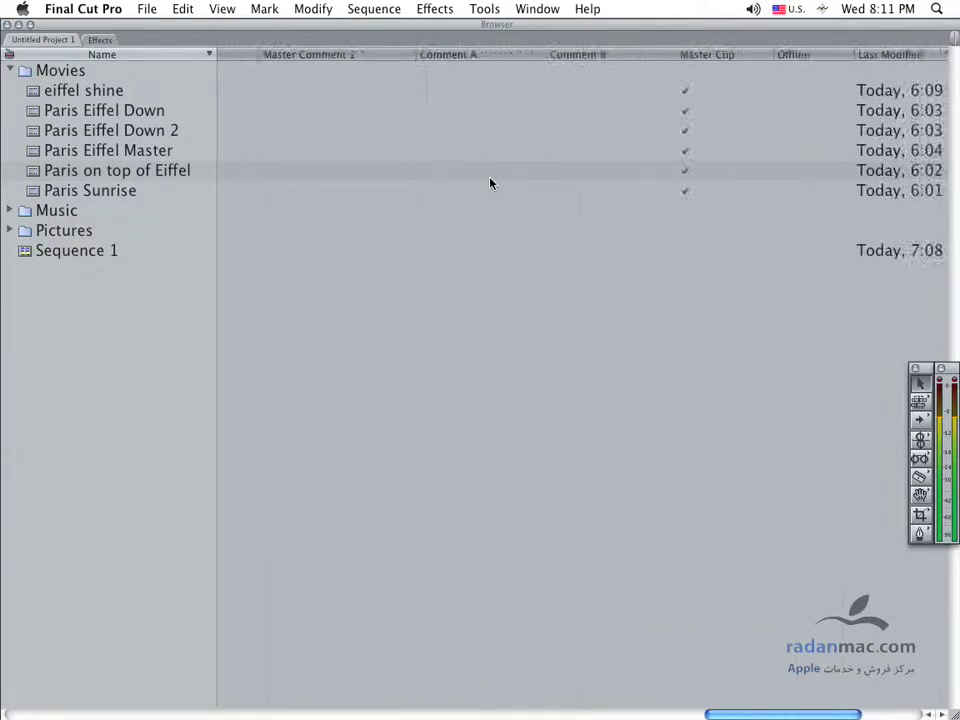
scroll(490, 182, "right", 4)
scroll(490, 182, "right", 3)
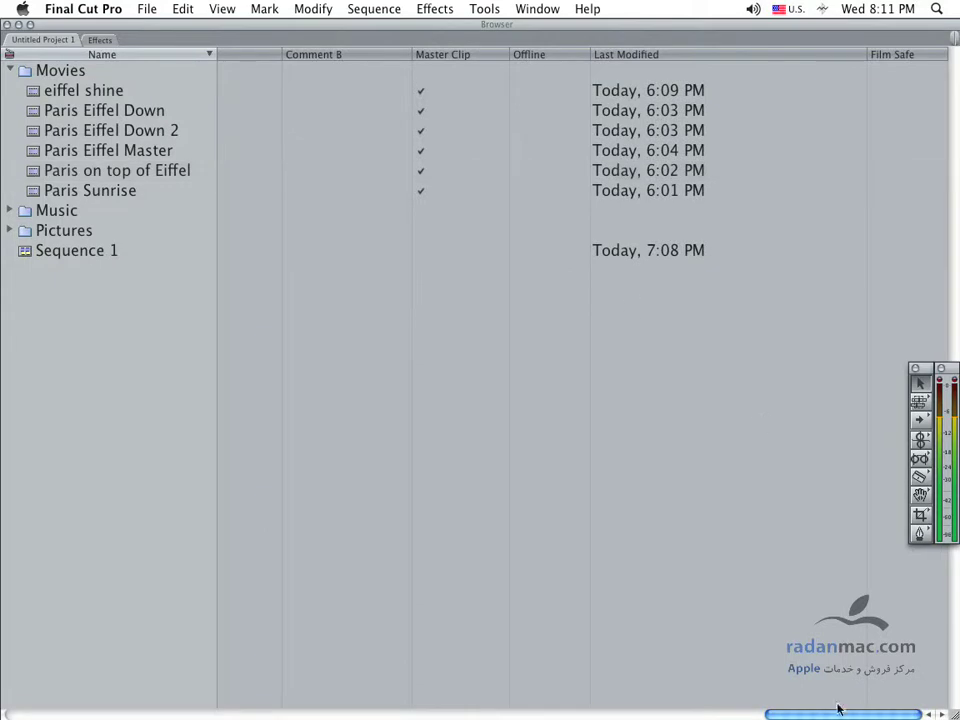
Step: Hide the Offline, Description, Scene and Shot/Take columns in the Browser list
left_click_drag(857, 716, 862, 700)
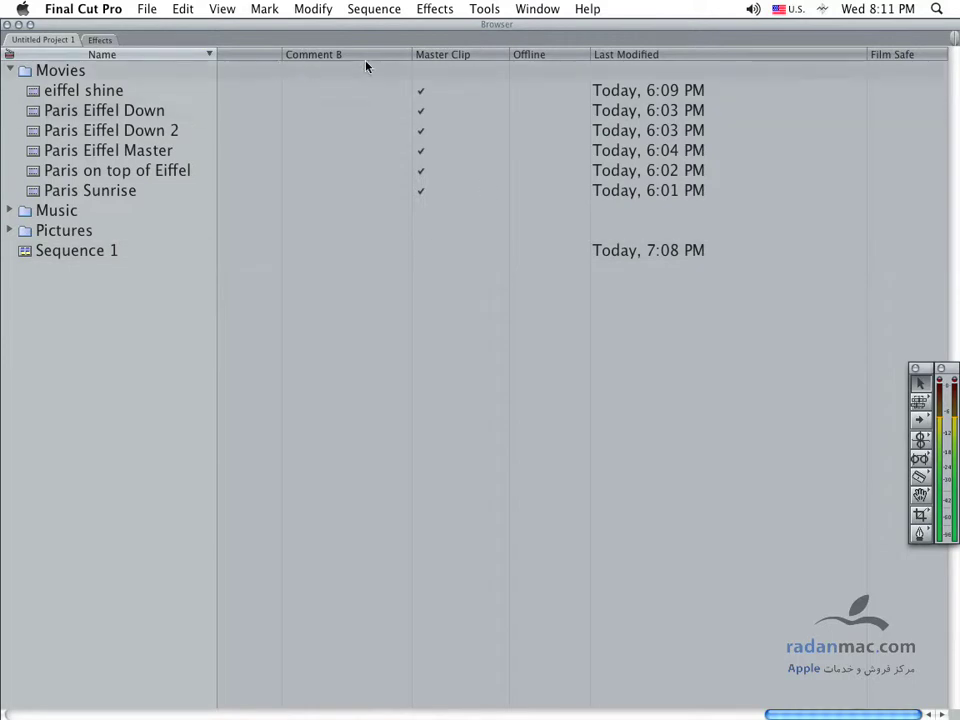
right_click(548, 60)
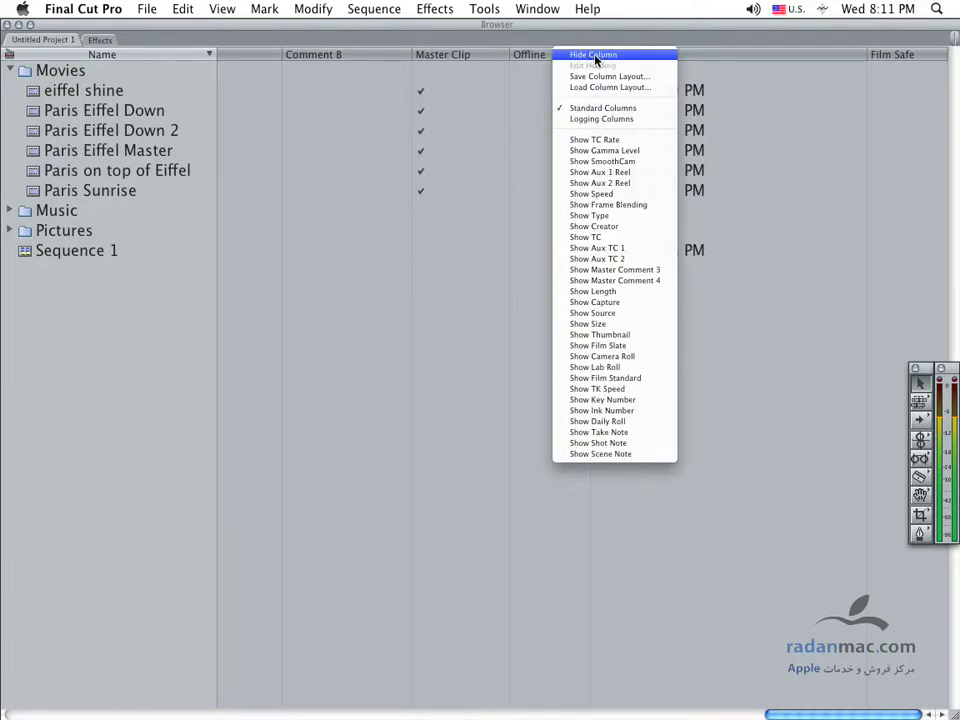
left_click(595, 57)
right_click(715, 58)
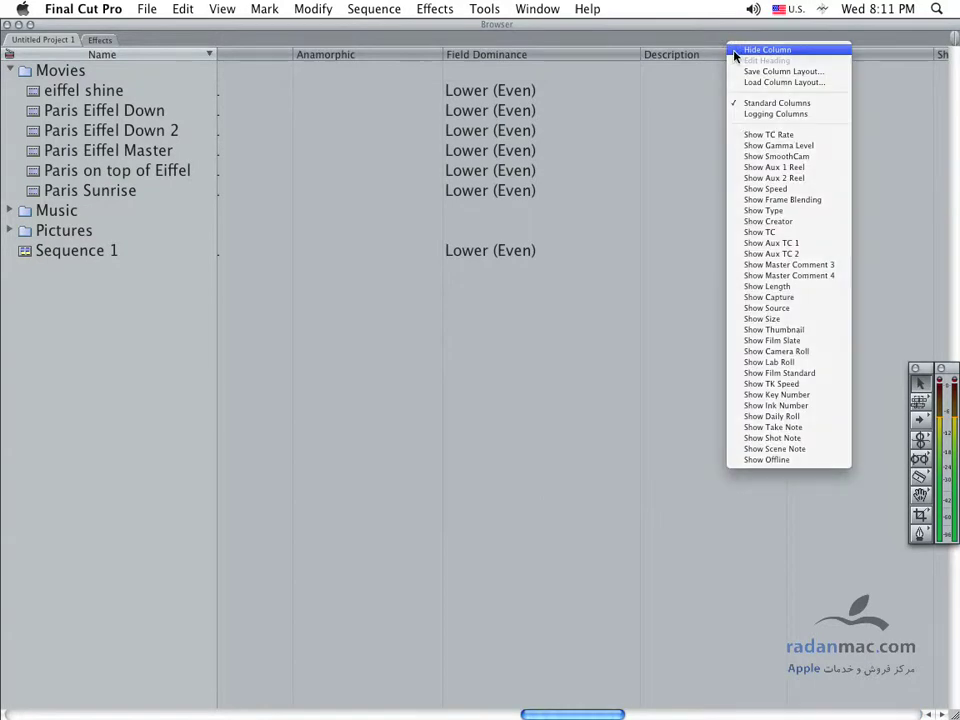
left_click(735, 54)
right_click(726, 60)
left_click(740, 55)
right_click(724, 60)
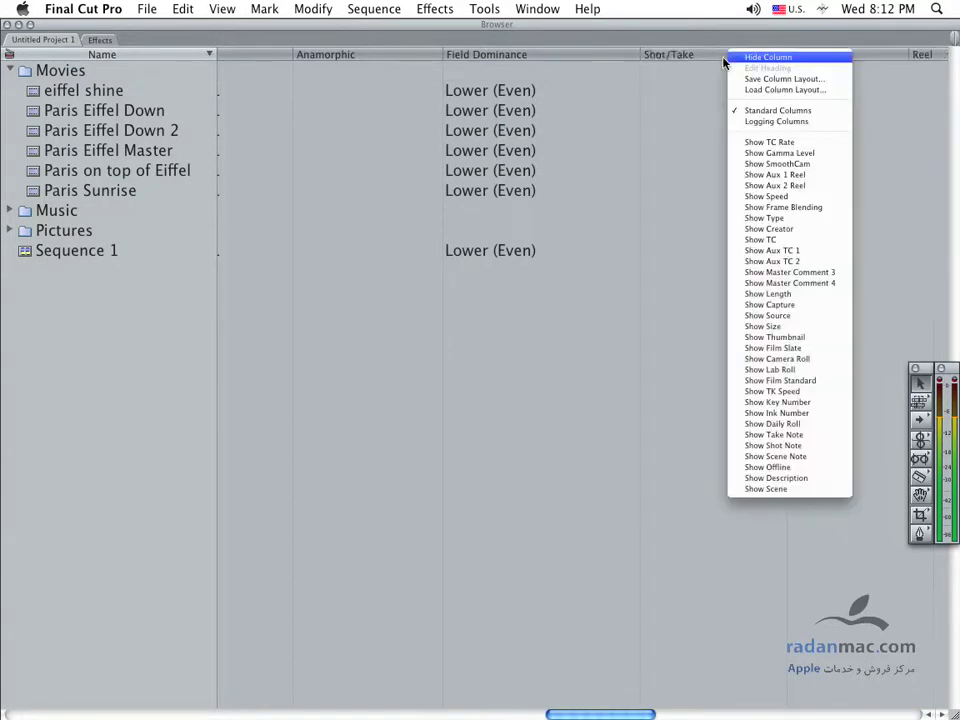
left_click(740, 55)
Step: Hide the Angle, Reel and both Master Comment columns, then scroll back left
right_click(713, 62)
left_click(730, 57)
right_click(696, 60)
left_click(712, 56)
right_click(687, 60)
left_click(700, 58)
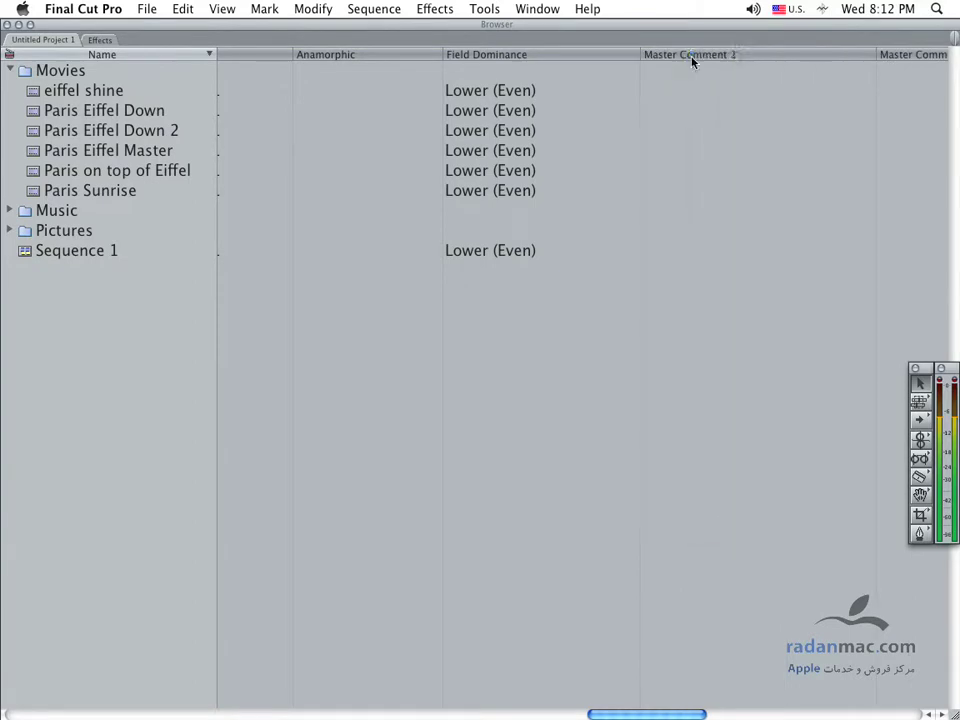
right_click(693, 60)
left_click(703, 57)
scroll(628, 223, "left", 1)
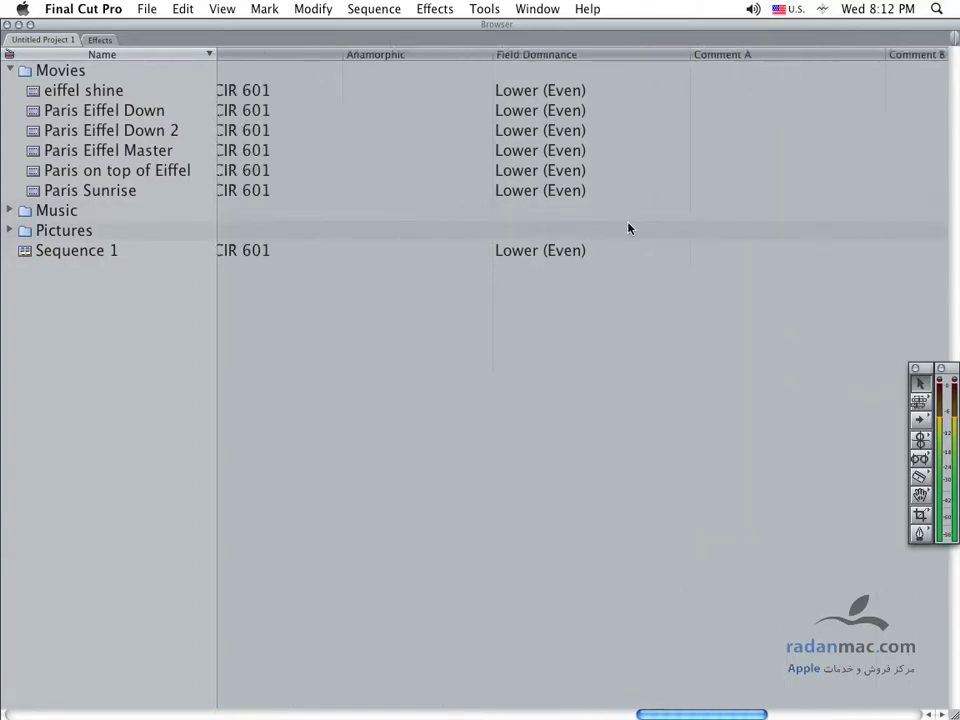
scroll(628, 223, "left", 4)
scroll(610, 225, "left", 3)
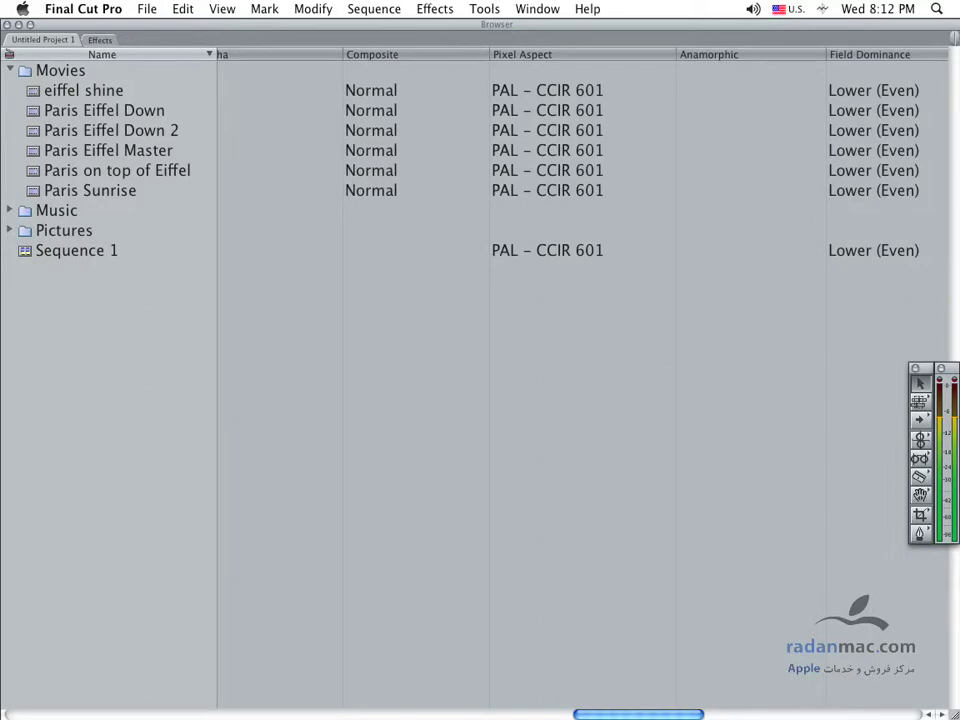
Step: Sort the clips by Duration, then back by Name, and show the Thumbnail column
left_click_drag(628, 716, 52, 705)
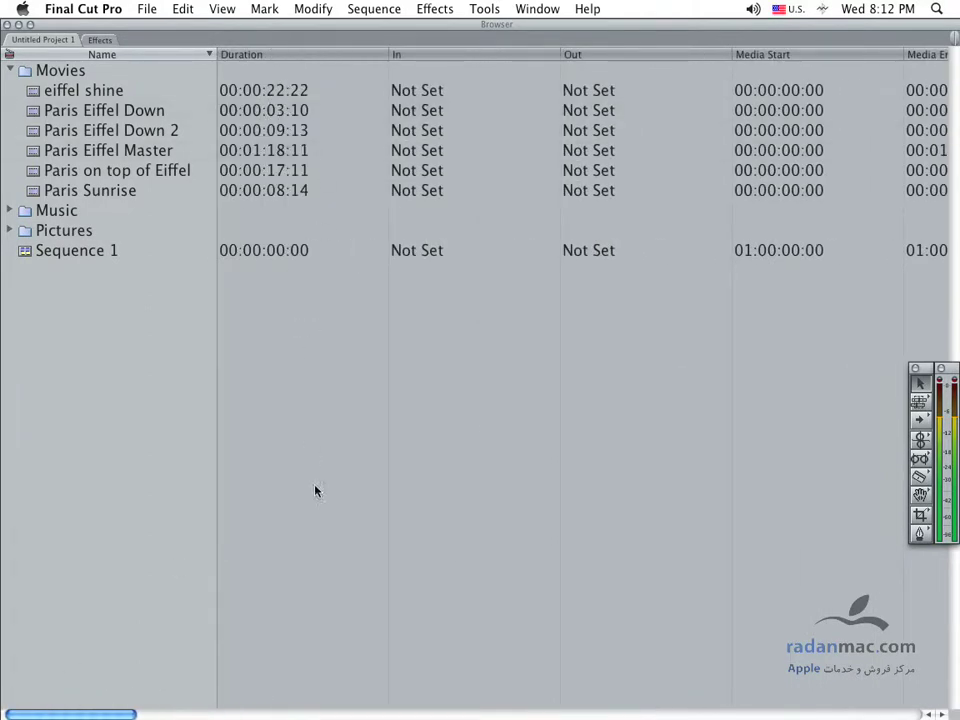
left_click(245, 55)
left_click(166, 56)
right_click(300, 52)
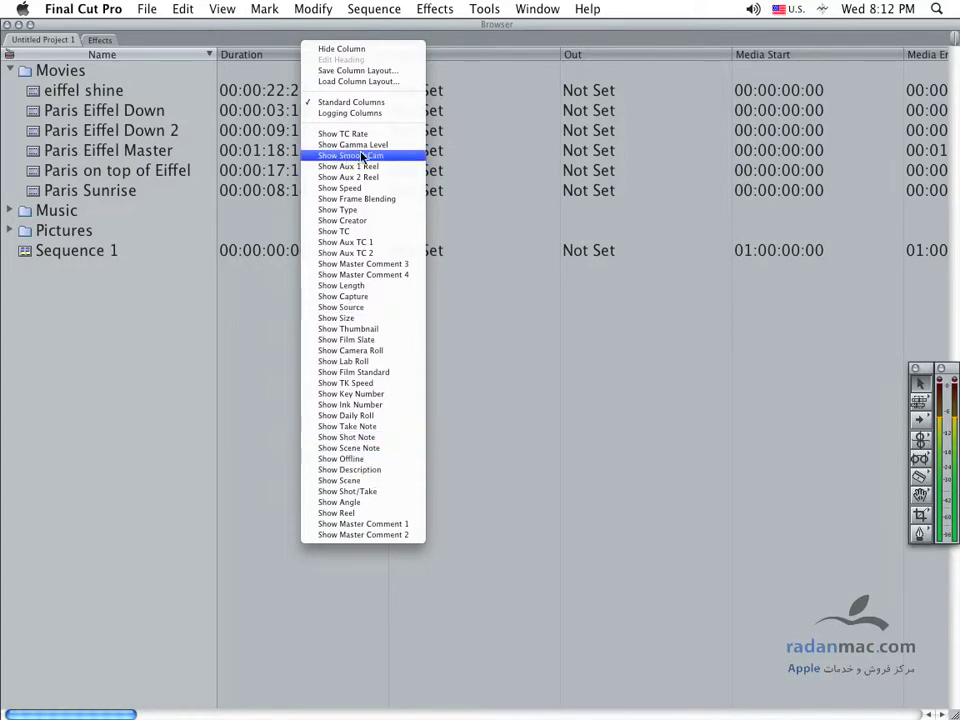
left_click(389, 329)
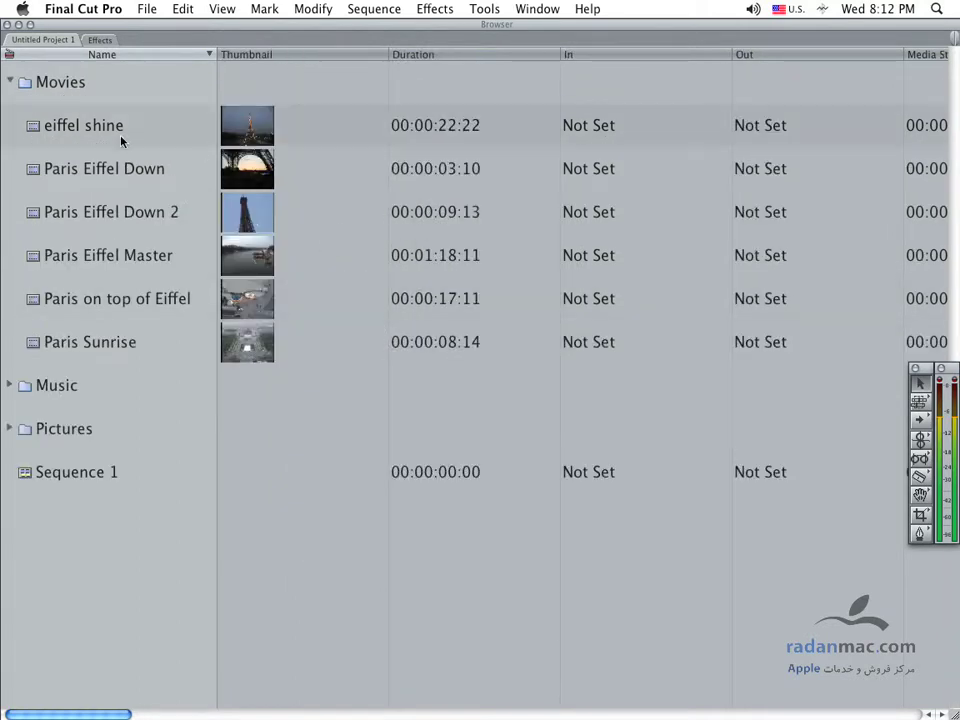
Step: Narrow the Thumbnail column, scrub the eiffel shine thumbnail, and expand the Pictures folder
left_click_drag(389, 54, 342, 54)
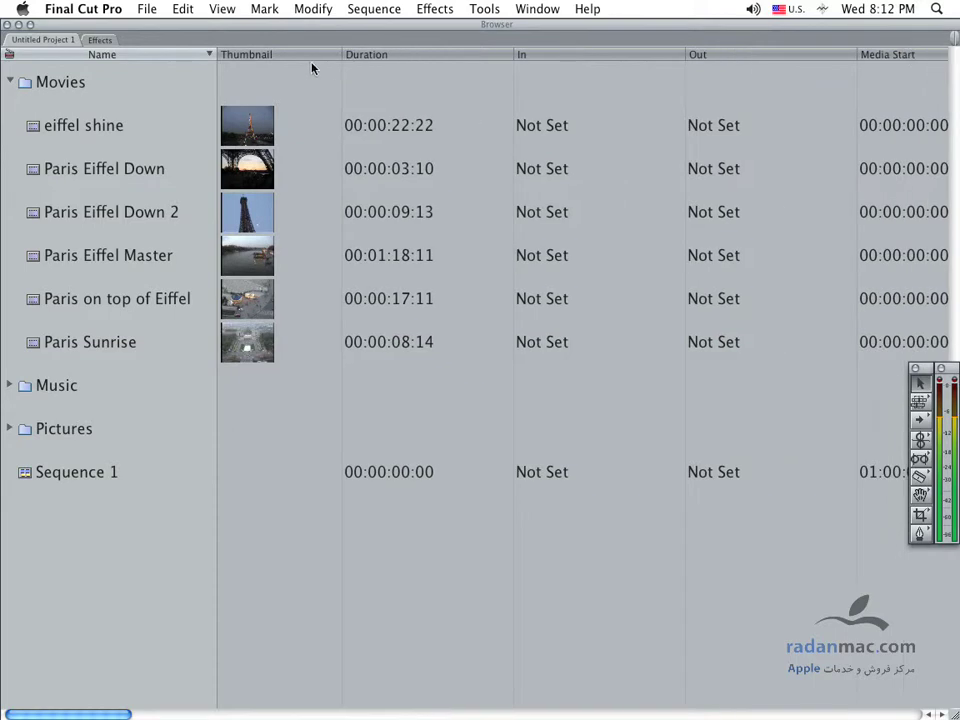
left_click_drag(240, 128, 257, 128)
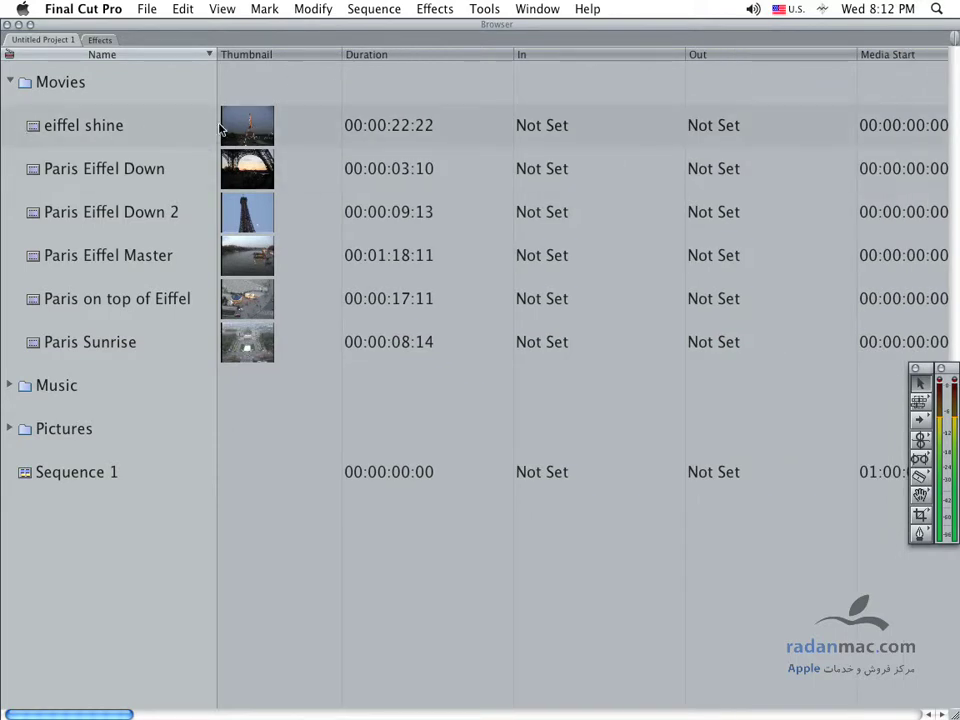
left_click(9, 428)
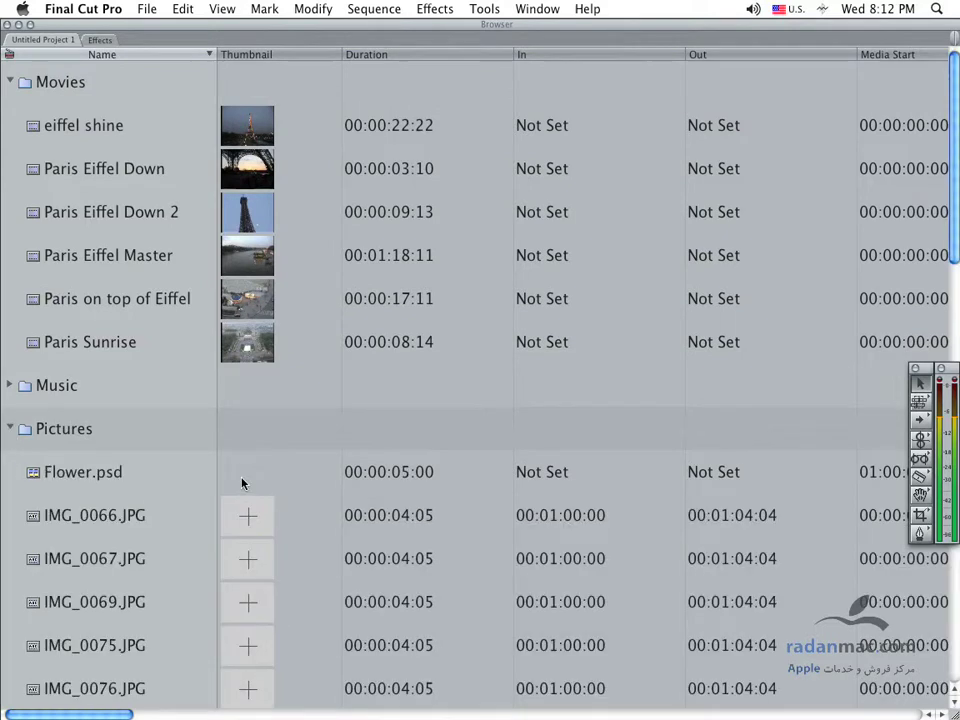
scroll(263, 492, "down", 3)
scroll(263, 492, "down", 6)
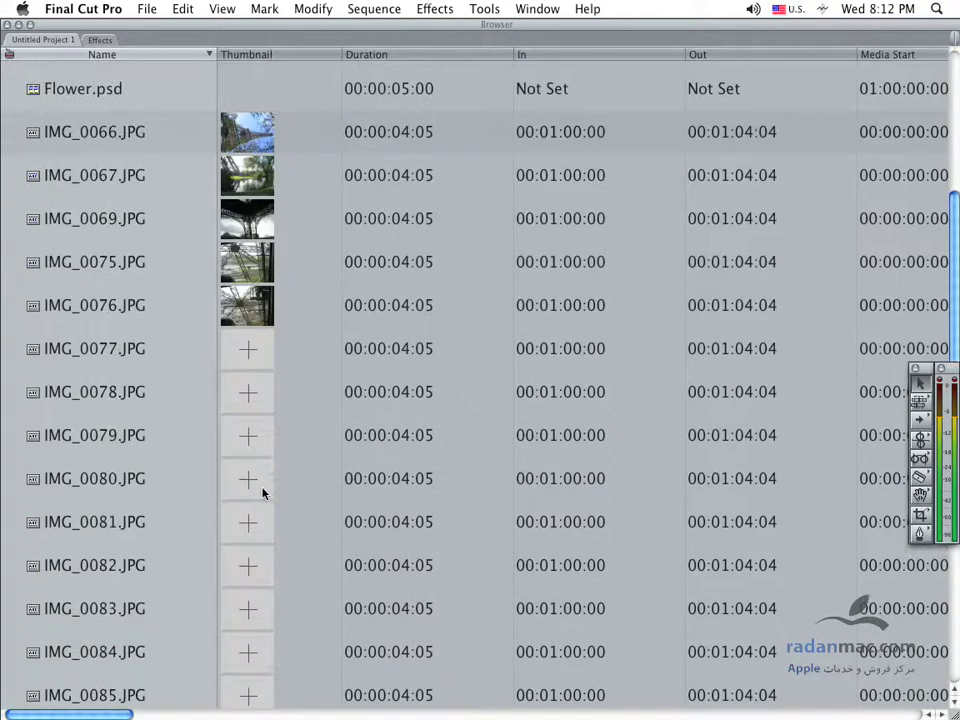
scroll(263, 492, "down", 15)
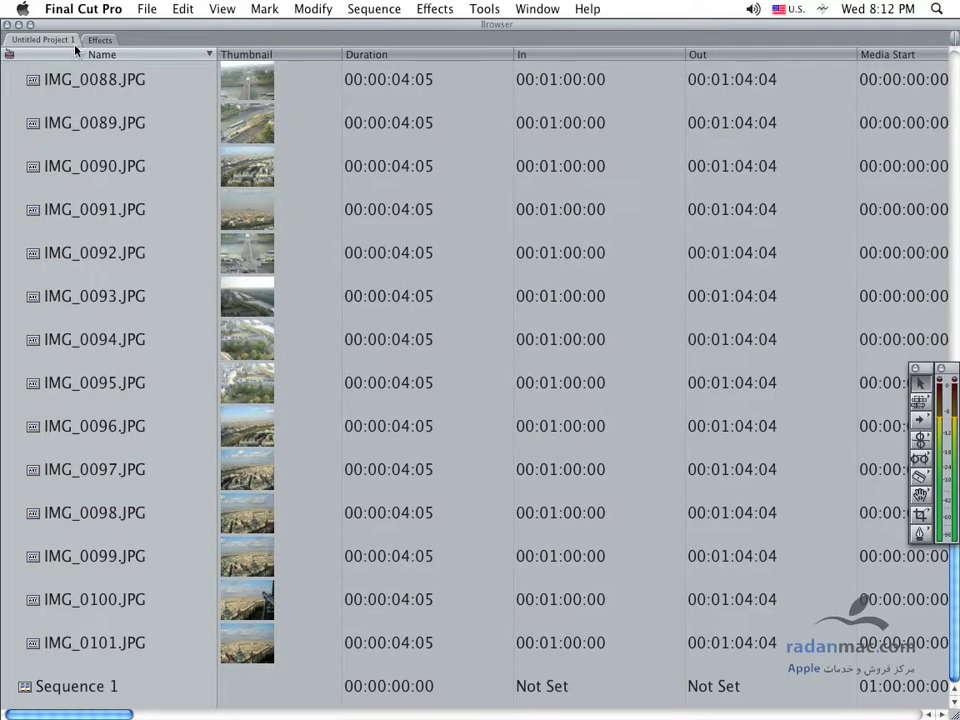
Step: Shrink the Browser back to a small window and collapse the Movies and Pictures folders
left_click_drag(955, 714, 308, 358)
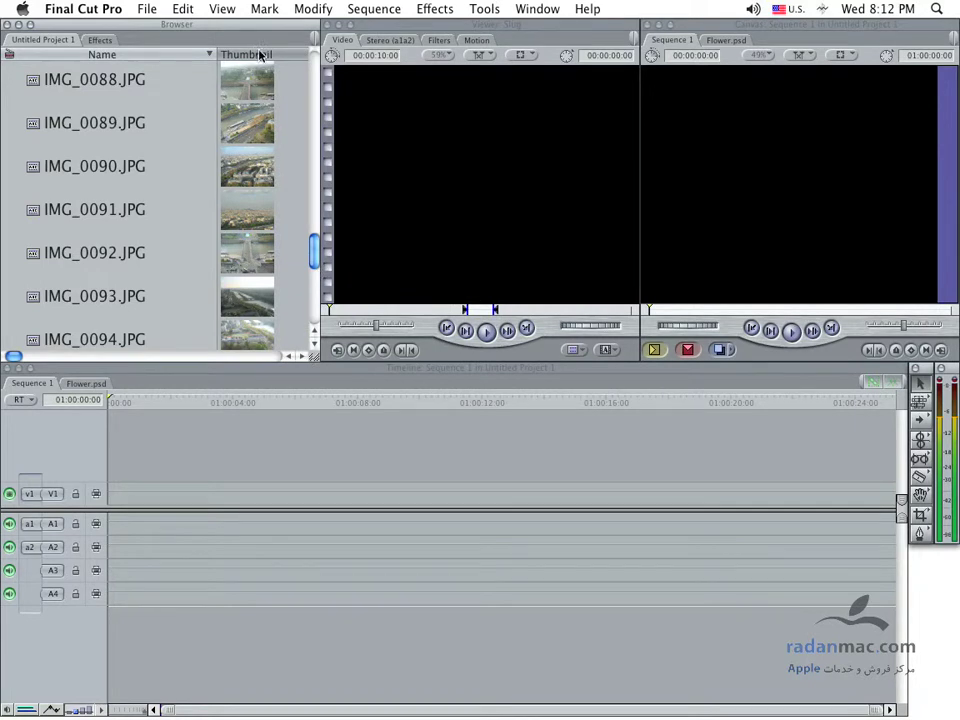
left_click_drag(311, 255, 309, 82)
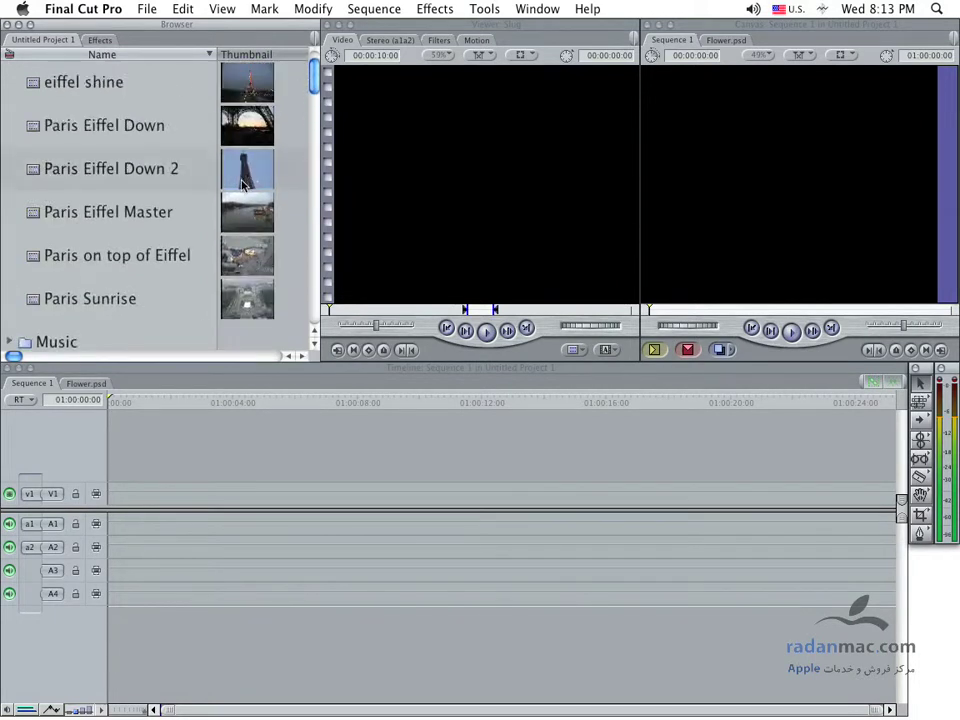
scroll(113, 177, "up", 1)
left_click(9, 82)
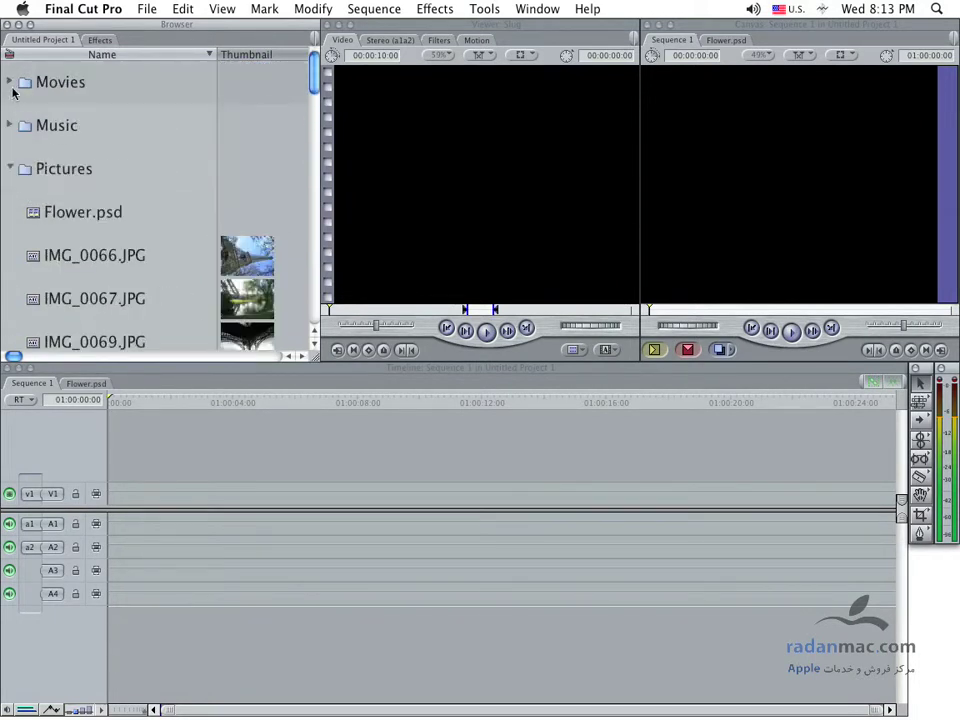
left_click(11, 168)
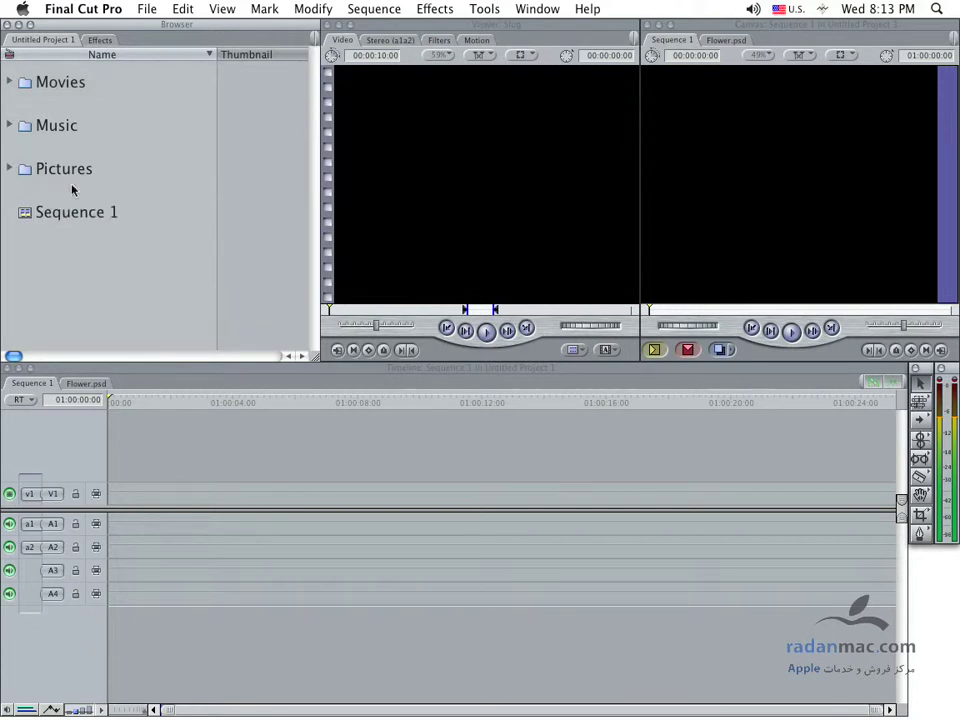
Step: Switch the Browser to View as Large Icons
right_click(119, 276)
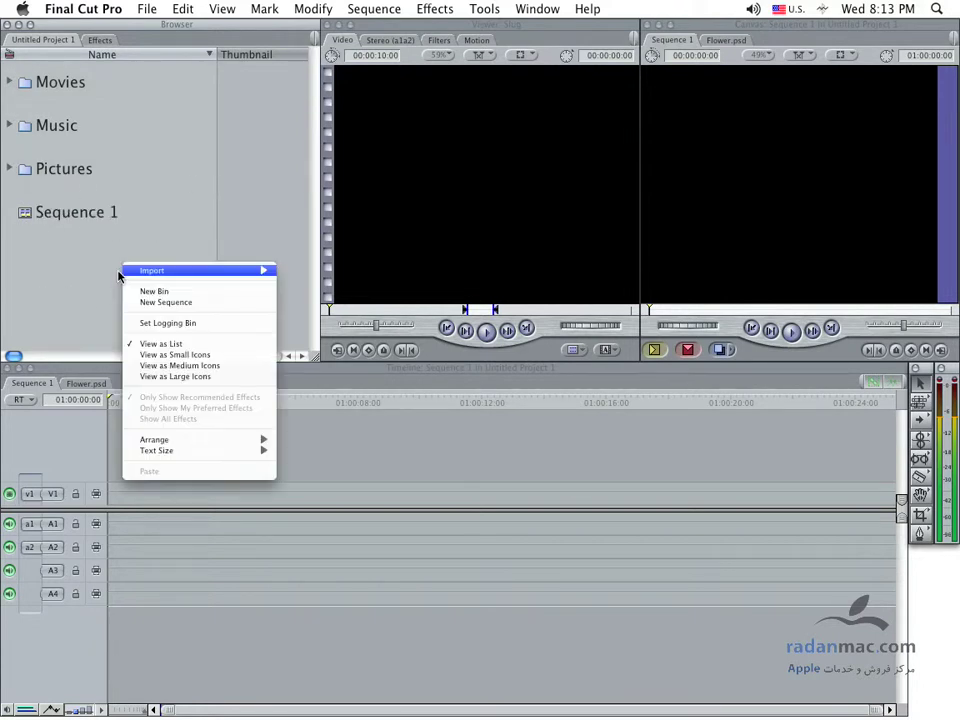
mouse_move(243, 441)
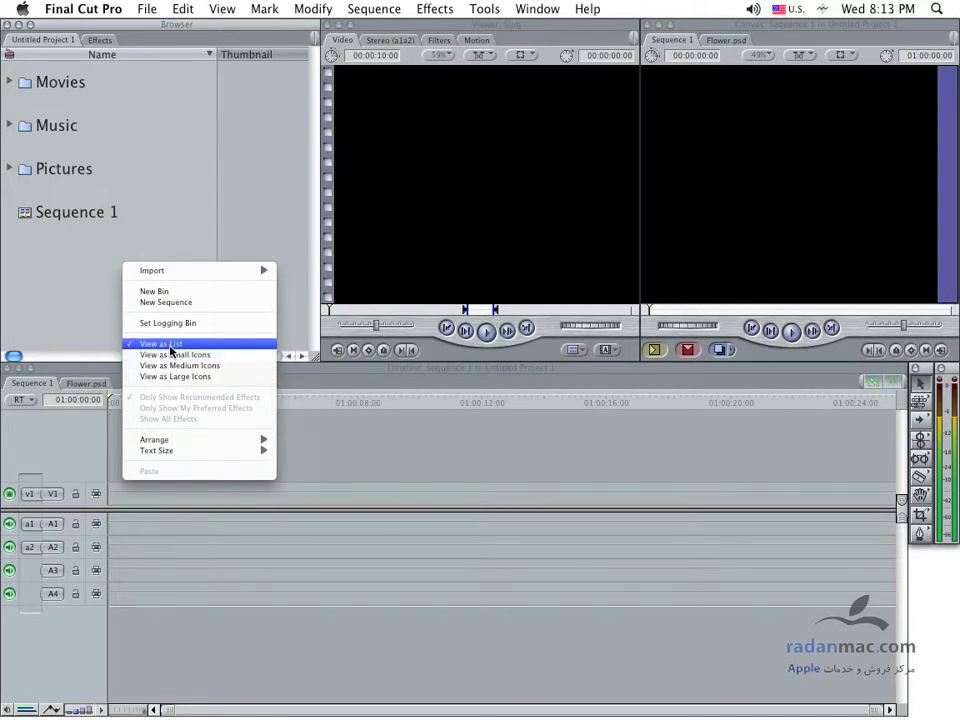
left_click(229, 379)
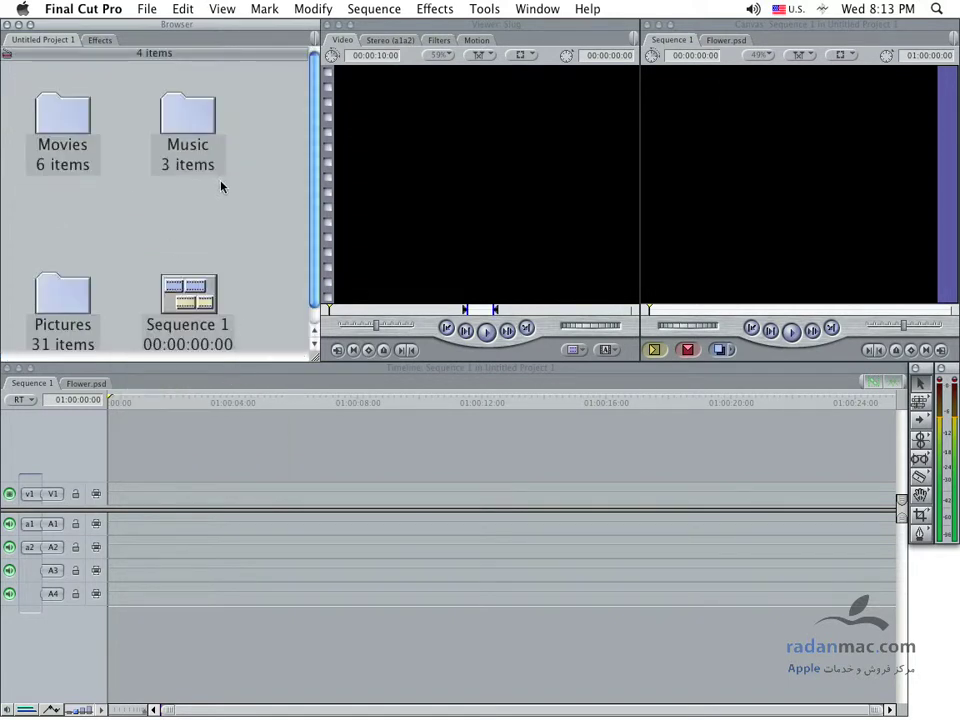
double_click(89, 131)
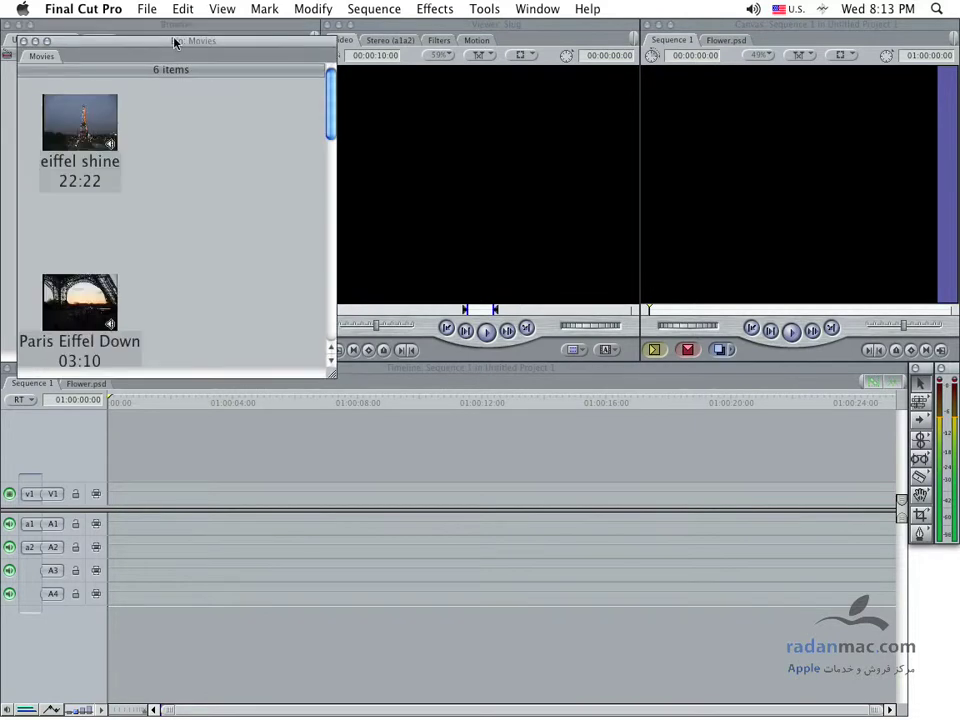
left_click_drag(174, 38, 160, 35)
right_click(232, 260)
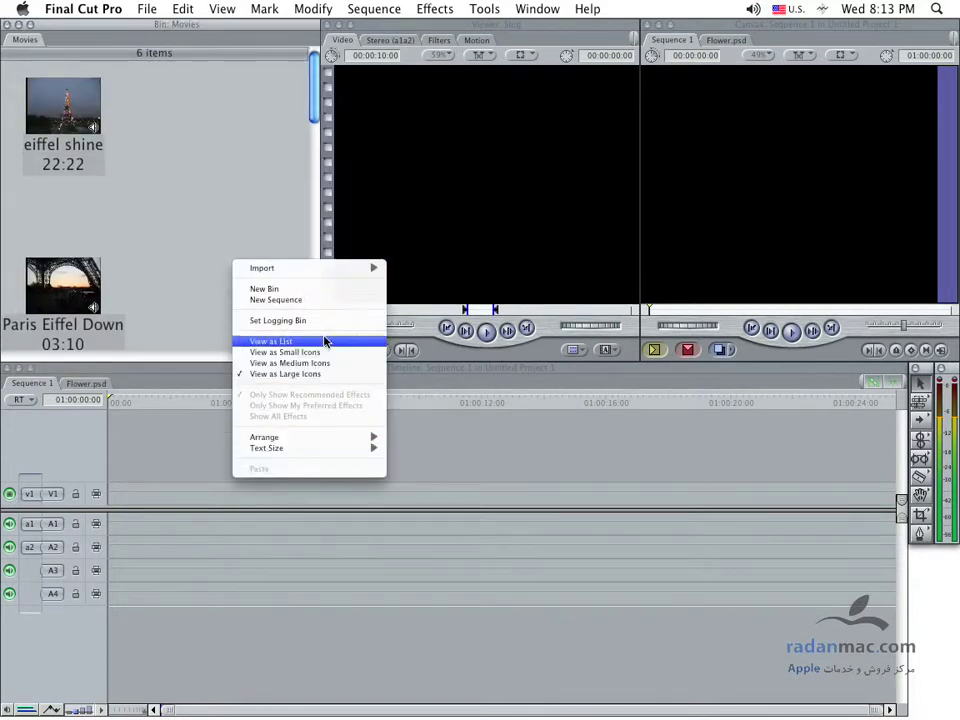
key("Escape")
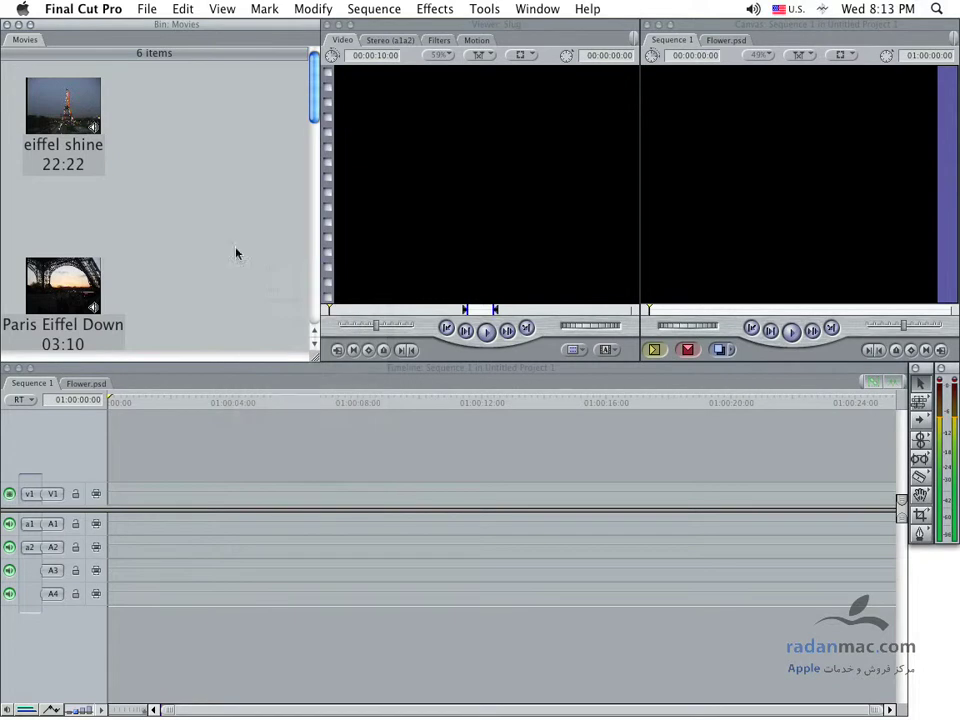
right_click(240, 198)
left_click(410, 376)
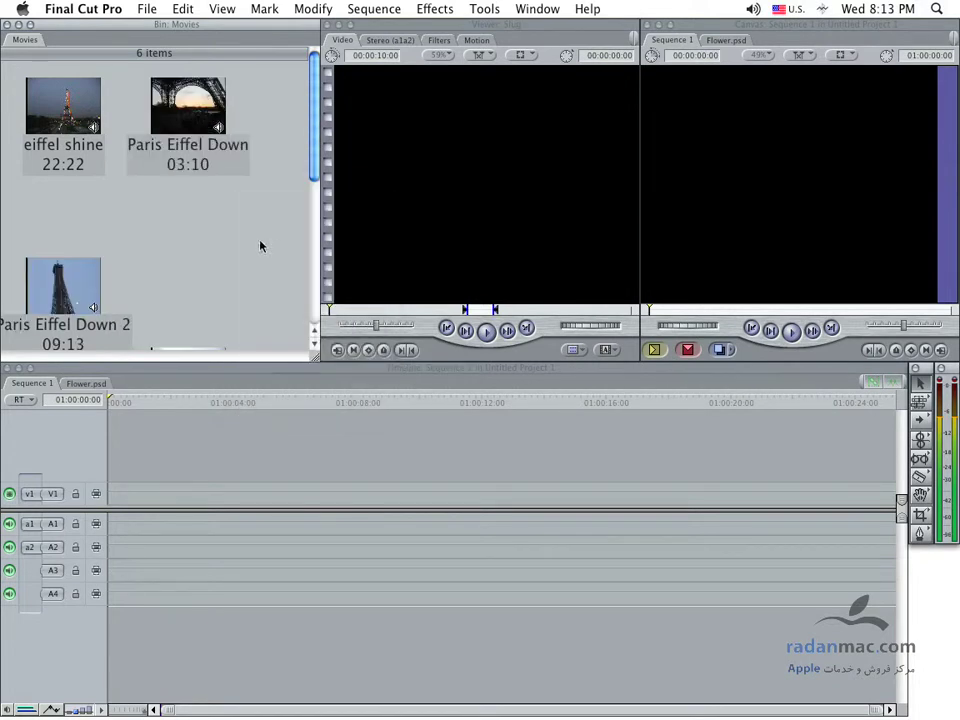
left_click_drag(316, 360, 614, 508)
scroll(479, 346, "down", 3)
scroll(482, 346, "up", 3)
left_click_drag(232, 392, 237, 257)
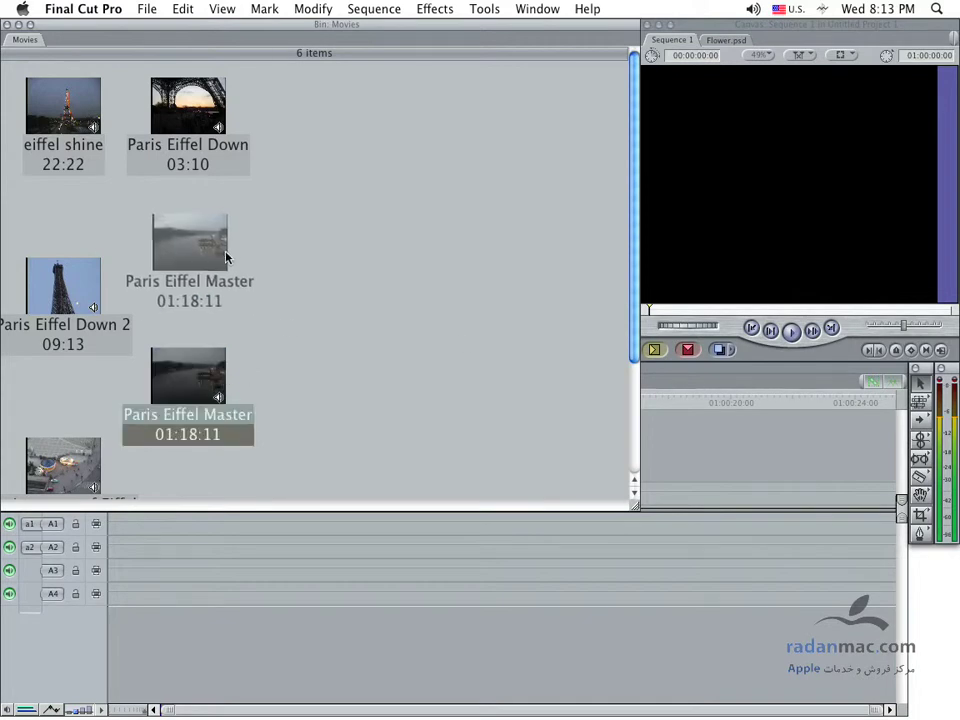
left_click_drag(60, 290, 61, 237)
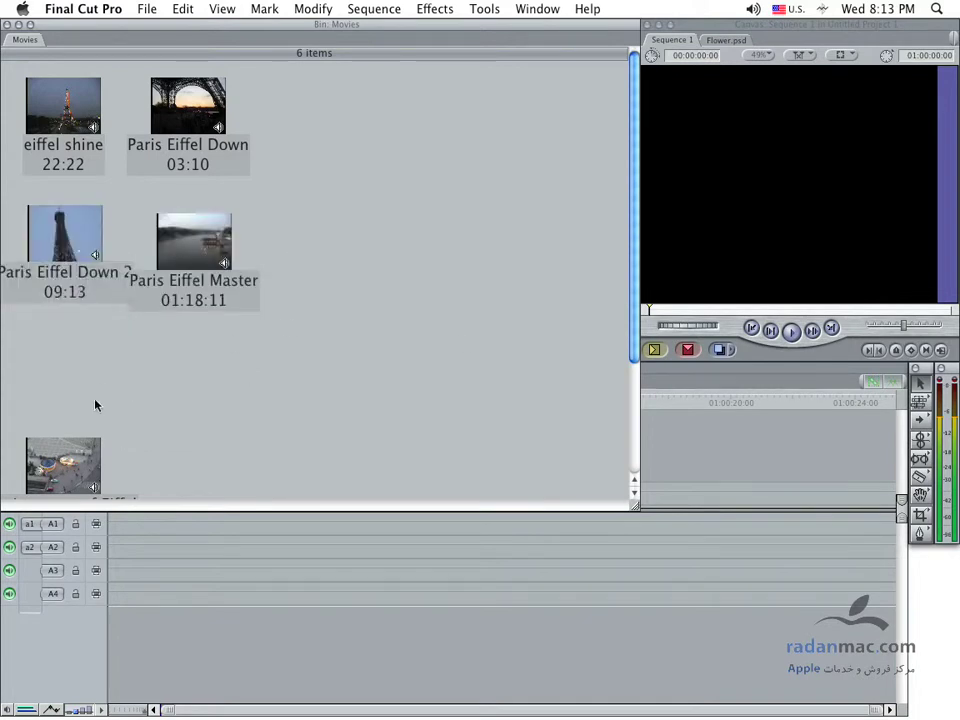
left_click_drag(63, 465, 90, 330)
left_click(208, 495)
left_click_drag(208, 495, 214, 203)
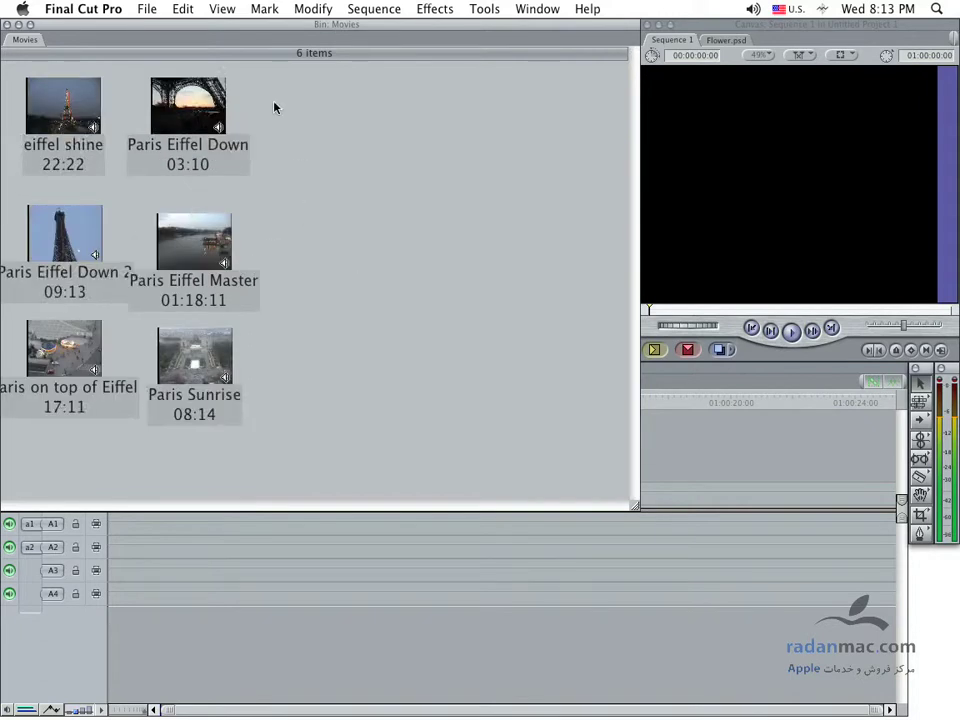
right_click(280, 94)
mouse_move(369, 271)
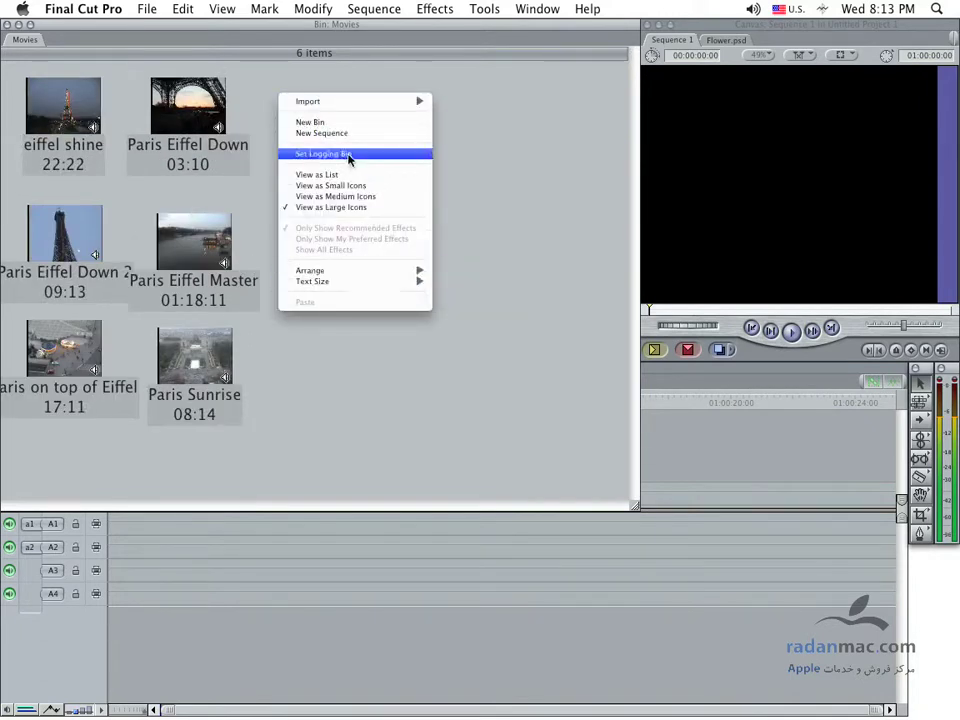
left_click(286, 175)
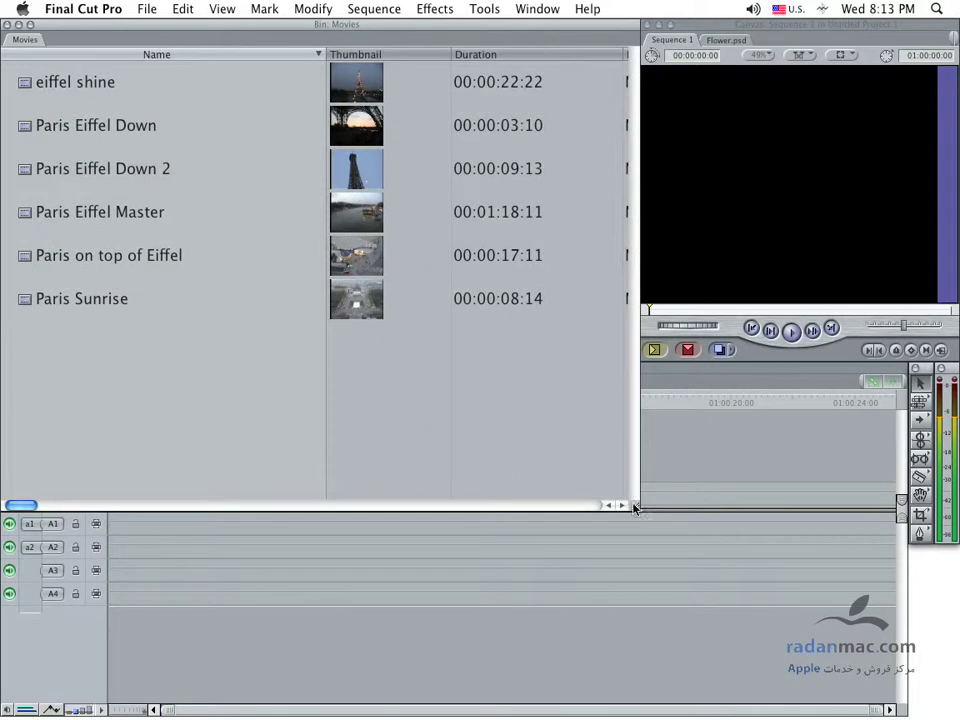
left_click_drag(634, 508, 306, 358)
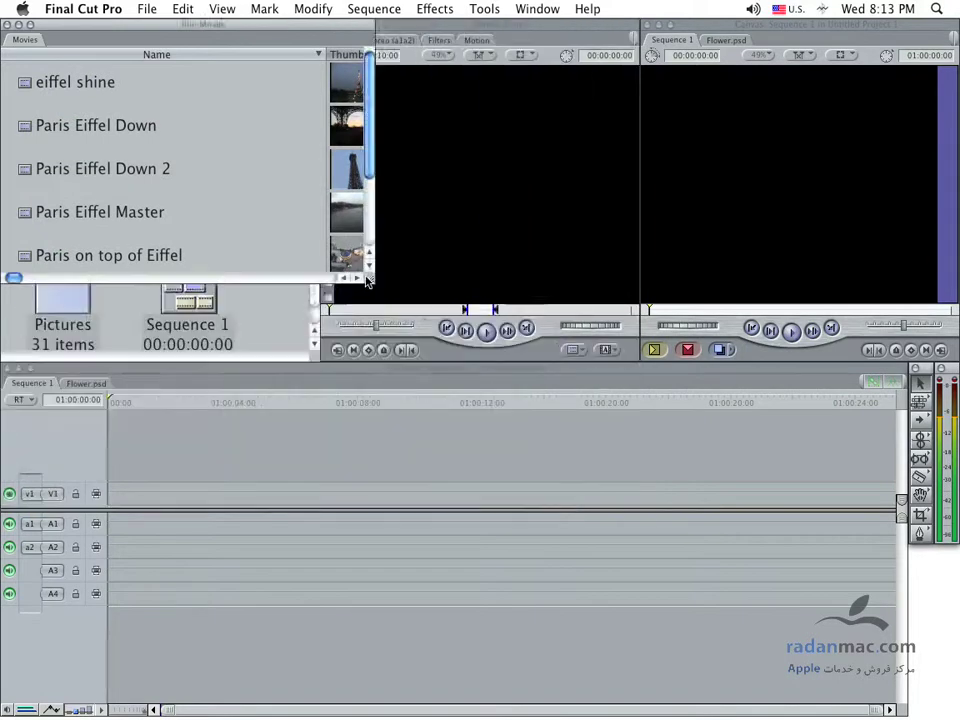
left_click(7, 25)
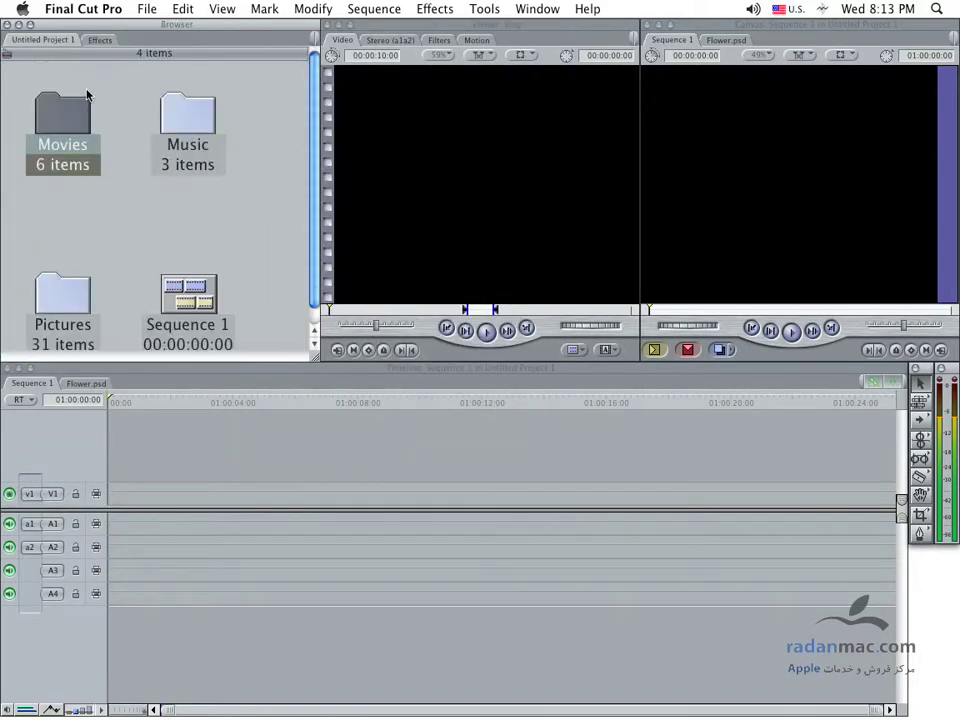
Step: Switch the Browser back to list view and expand the Movies bin
left_click(155, 225)
right_click(120, 200)
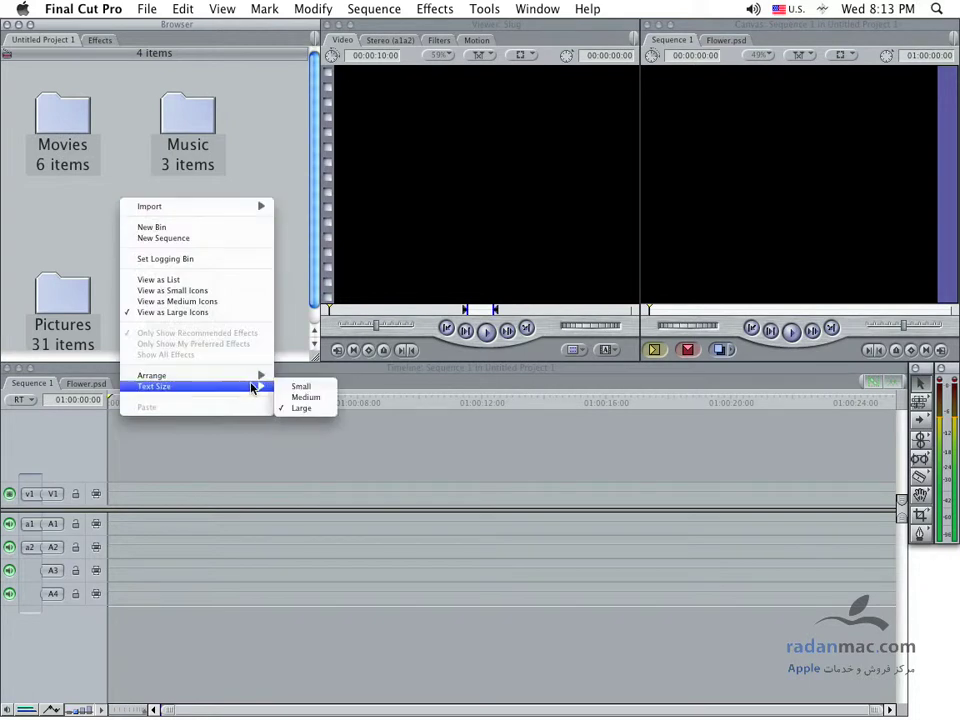
left_click(197, 279)
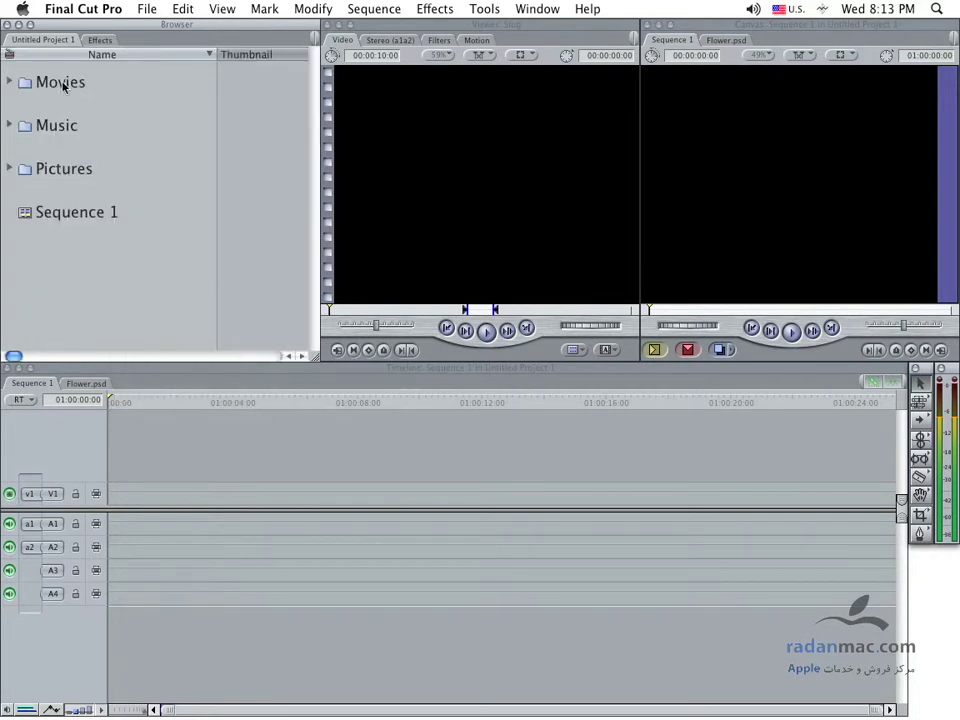
left_click(10, 82)
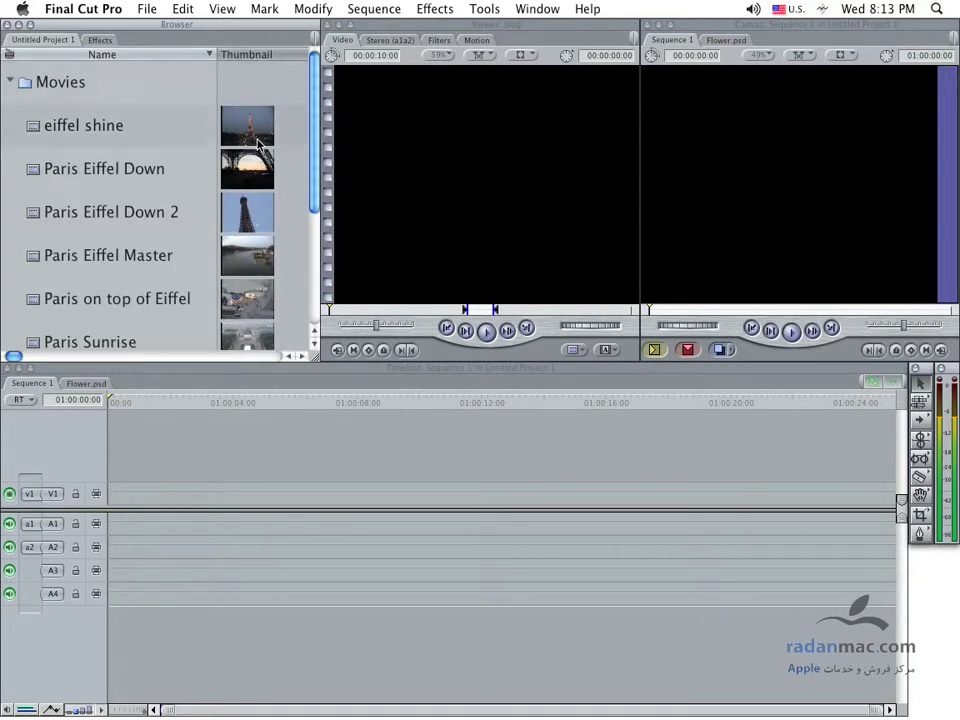
Step: Scrub the eiffel shine and Paris Eiffel Down 2 thumbnails to preview their frames
mouse_move(250, 130)
left_mouse_down()
mouse_move(216, 133)
mouse_move(291, 103)
left_mouse_up()
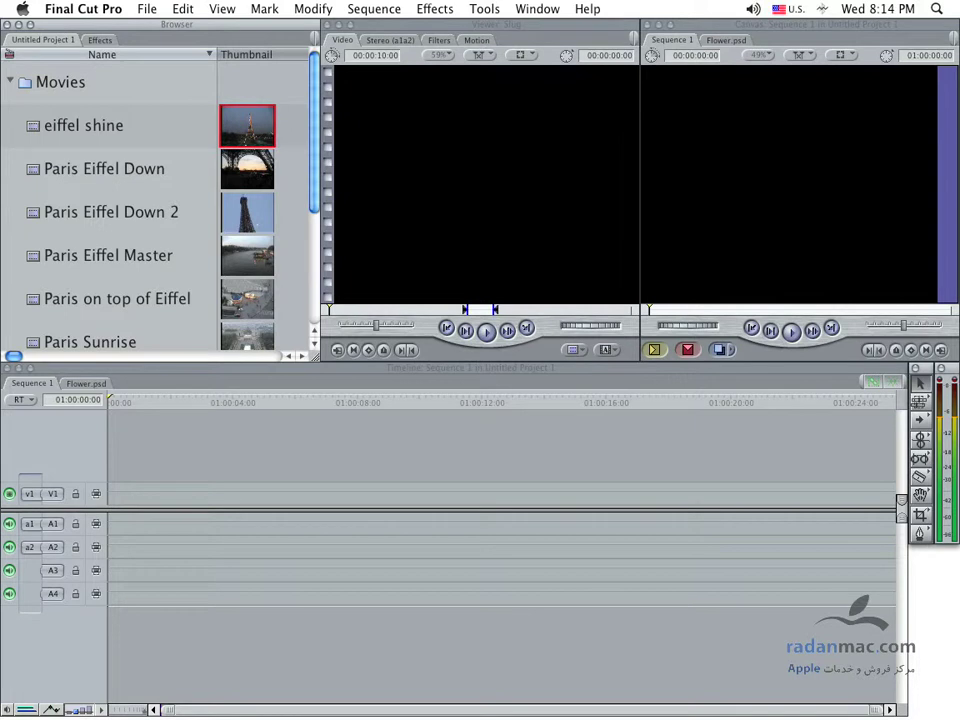
left_click_drag(190, 100, 196, 95)
left_click(192, 165)
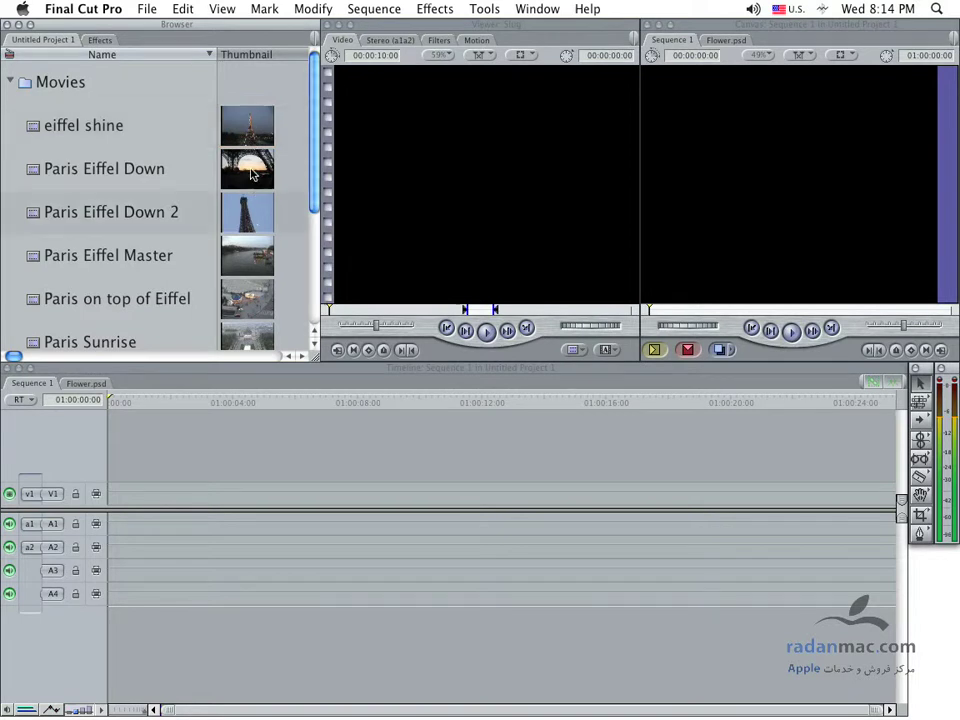
left_click(252, 222)
left_click(252, 222)
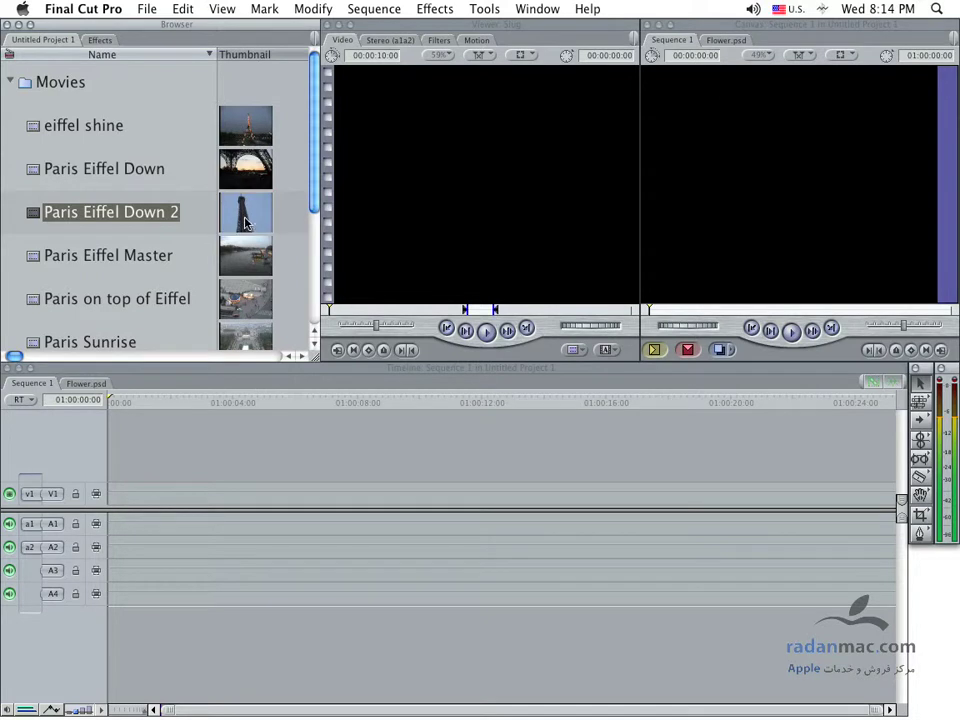
right_click(242, 132)
left_click(242, 132)
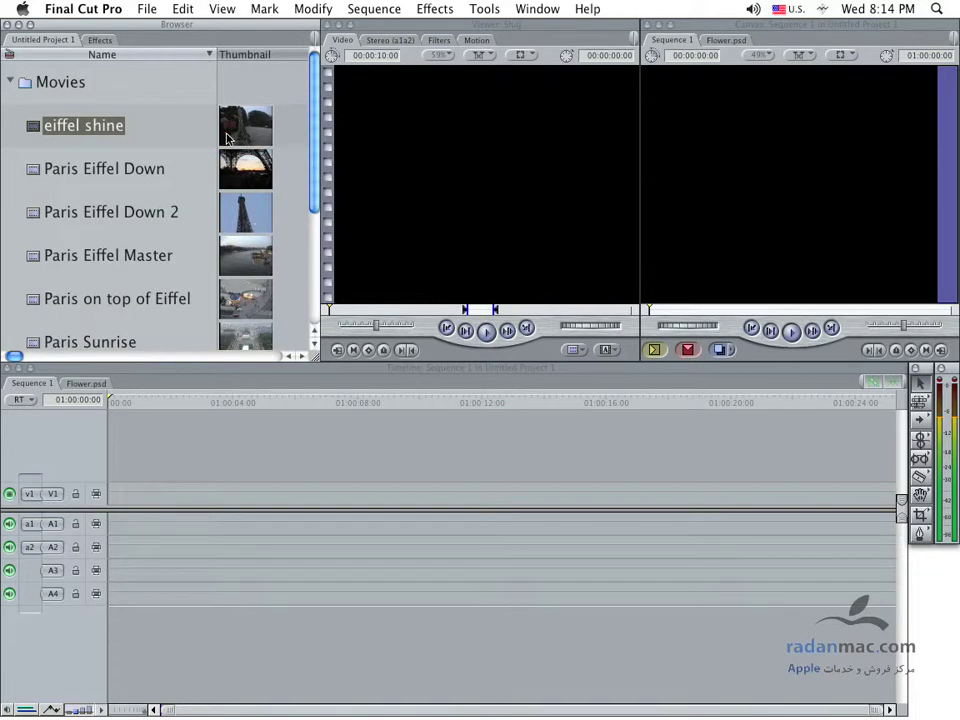
Step: Select the Paris Eiffel Master clip, cancelling the accidental rename
scroll(274, 249, "down", 4)
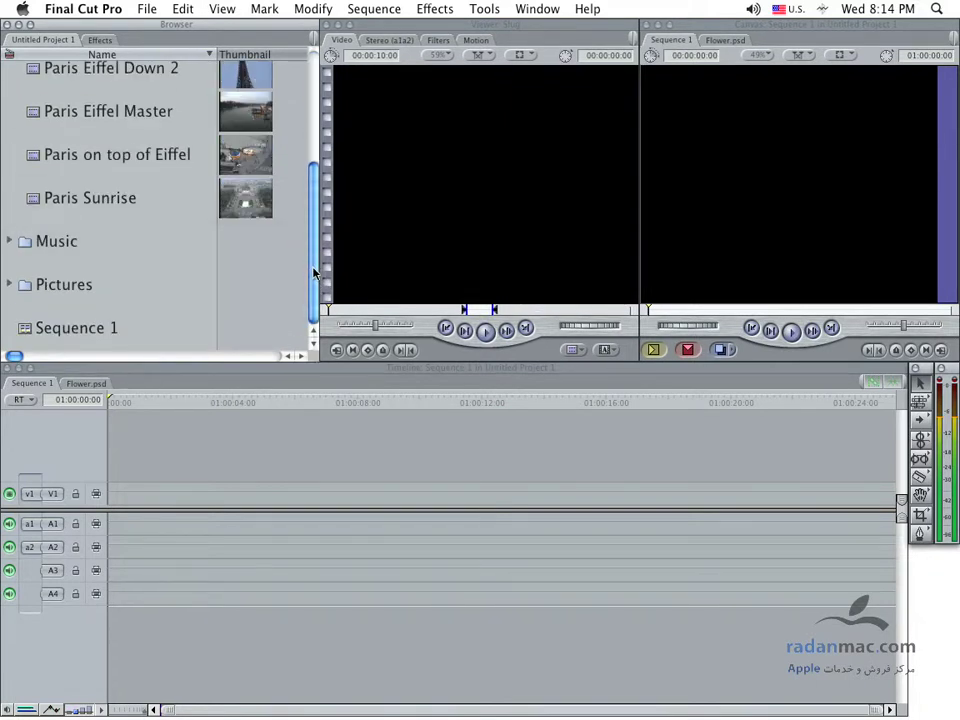
left_click_drag(313, 265, 307, 200)
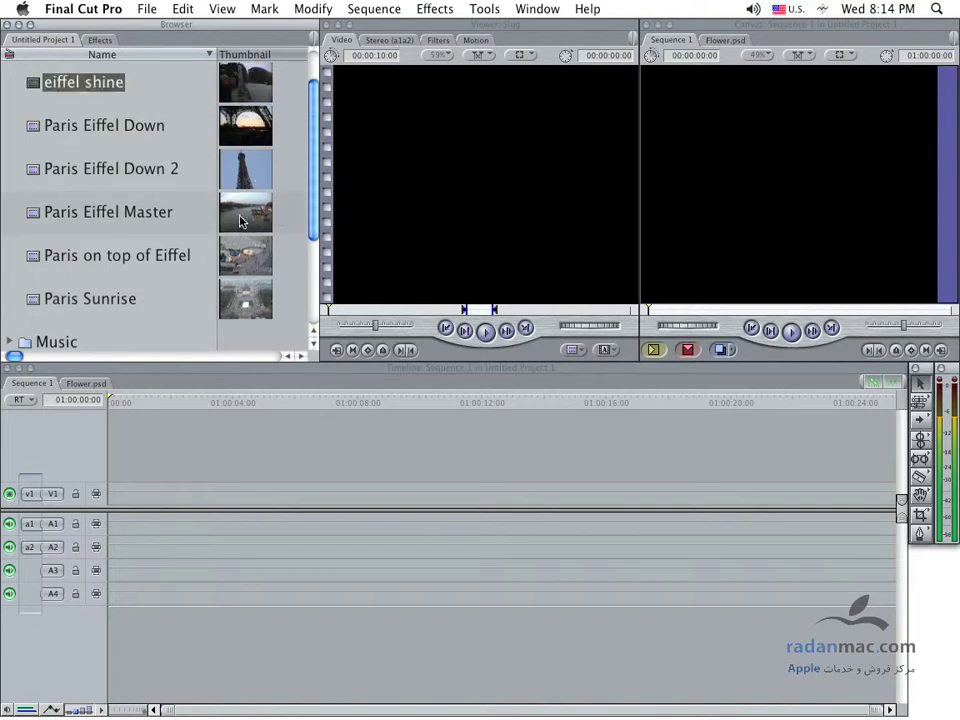
left_click(60, 216)
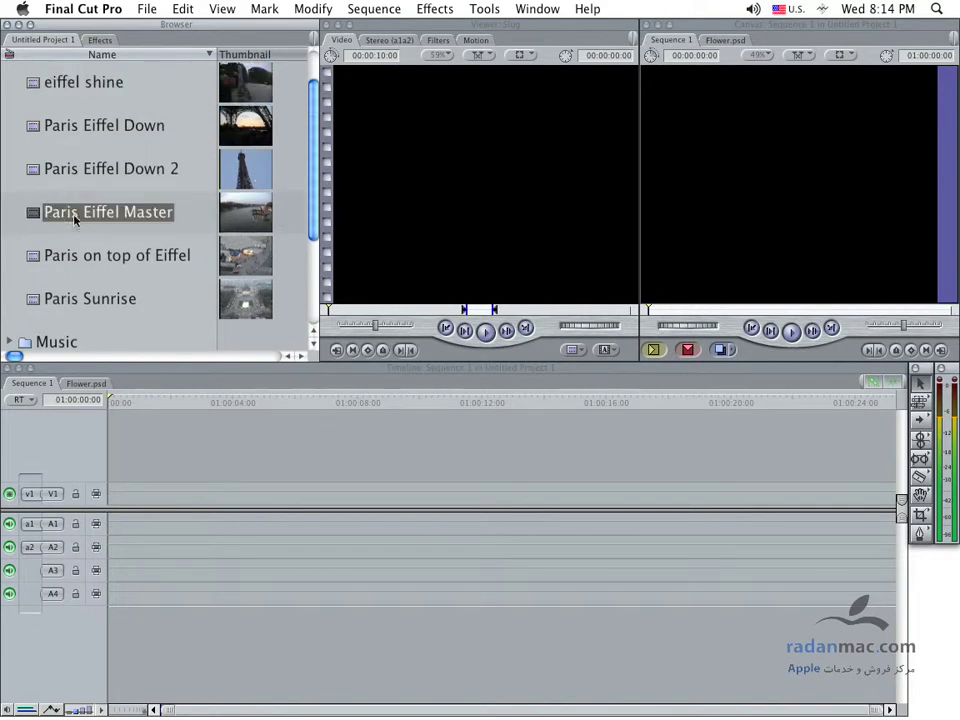
key("Return")
Step: Set Paris Eiffel Master's thumbnail to an Eiffel Tower frame, then collapse the Movies bin
left_click(268, 230)
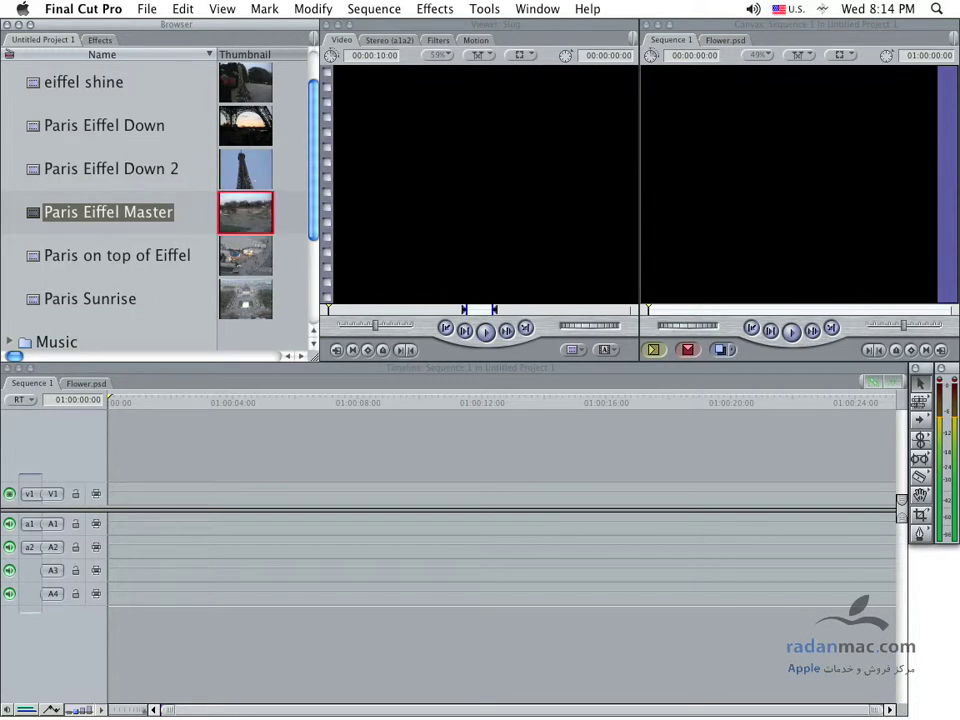
mouse_move(245, 212)
left_mouse_down()
mouse_move(280, 240)
mouse_move(245, 219)
mouse_move(255, 219)
left_mouse_up()
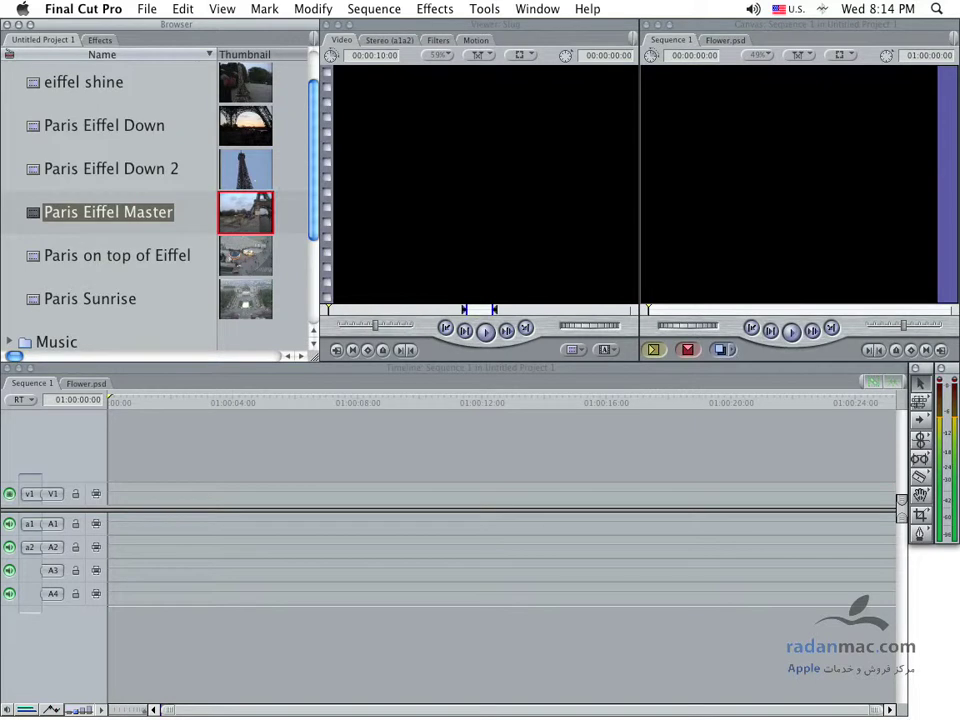
left_click_drag(255, 219, 250, 219)
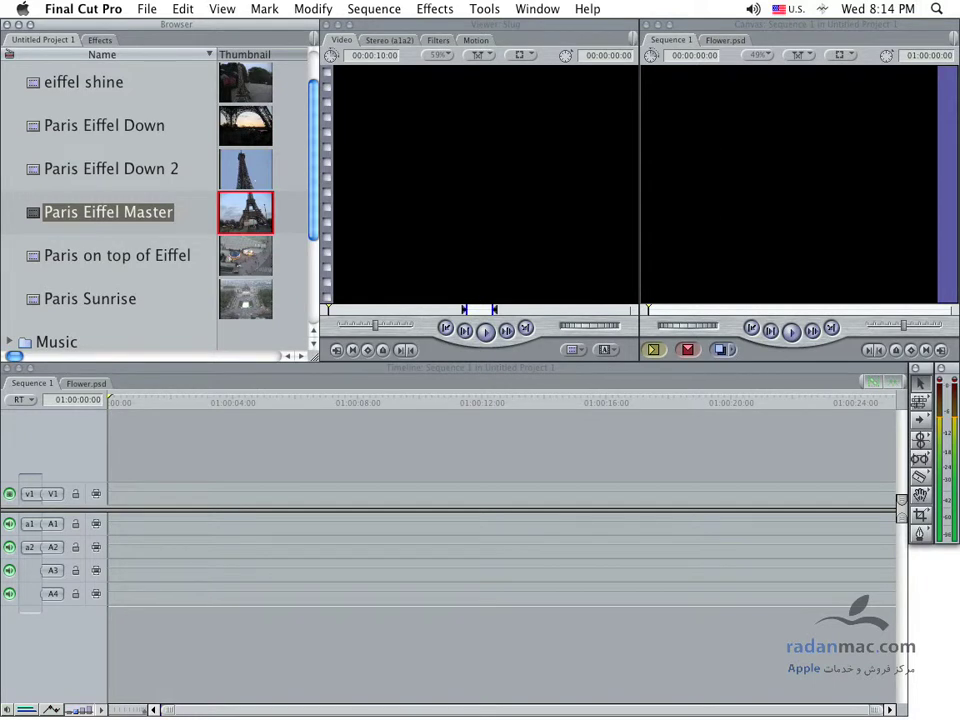
left_click_drag(250, 219, 236, 219)
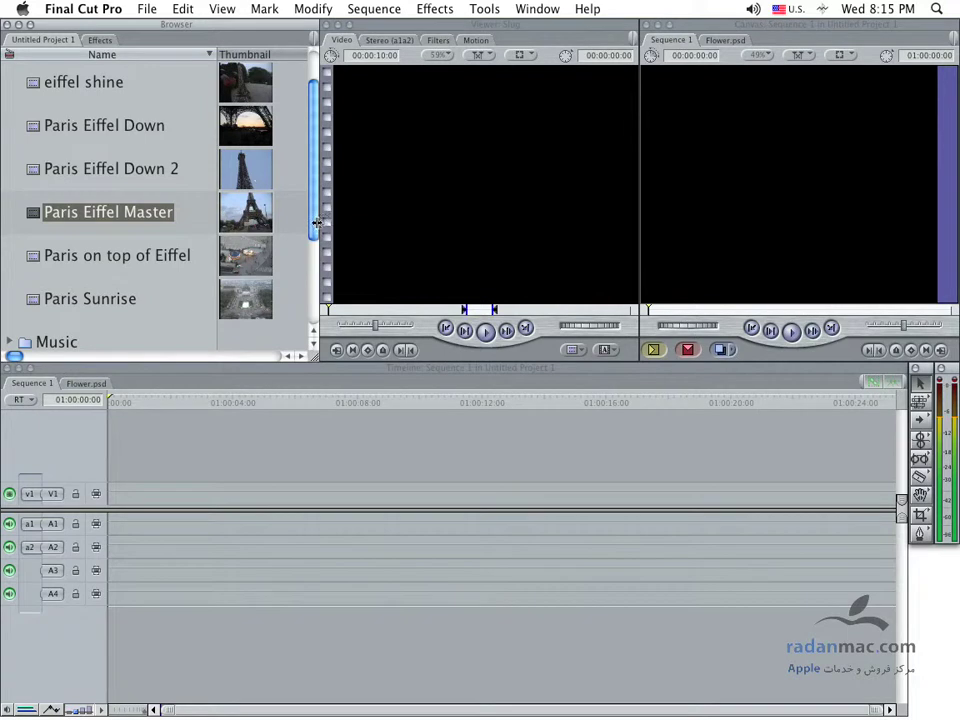
scroll(77, 131, "up", 2)
left_click(10, 82)
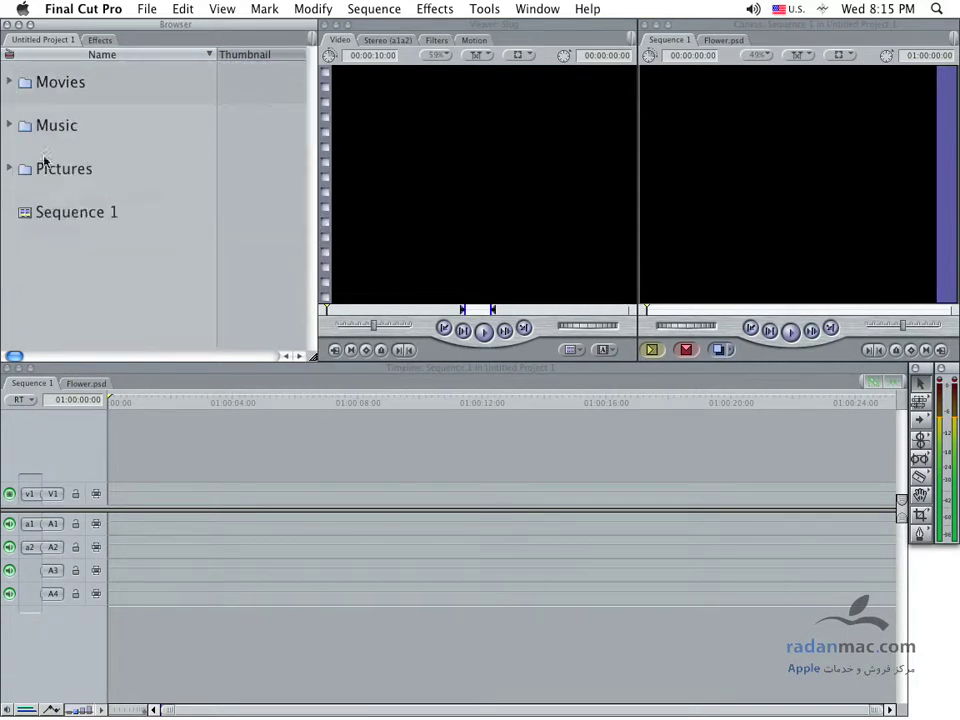